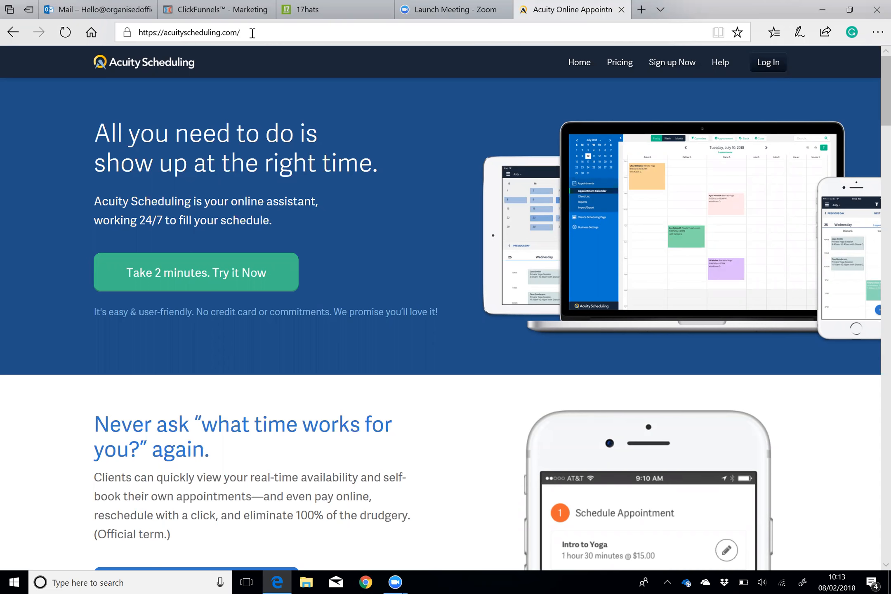
- Log in to the scheduling account and open the Availability page of the business settings
click(763, 68)
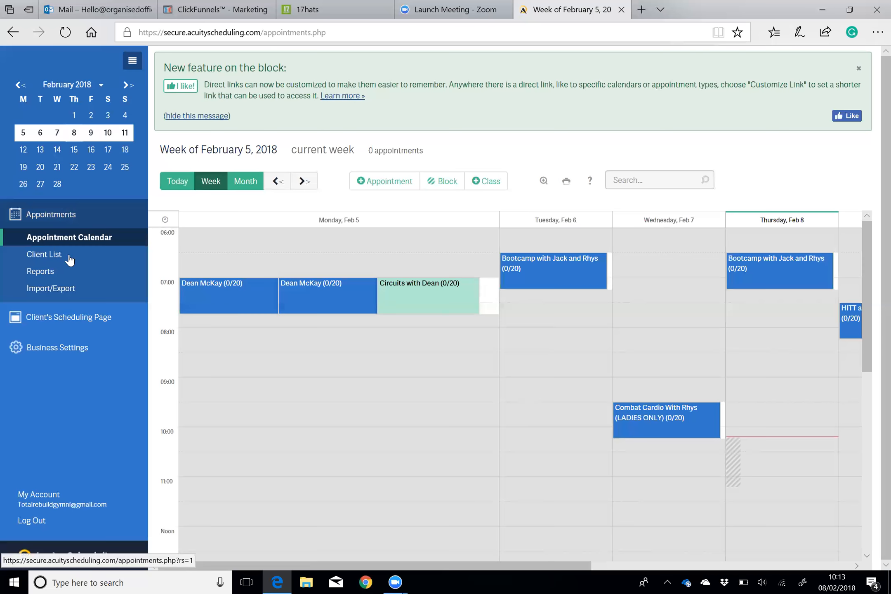
click(59, 353)
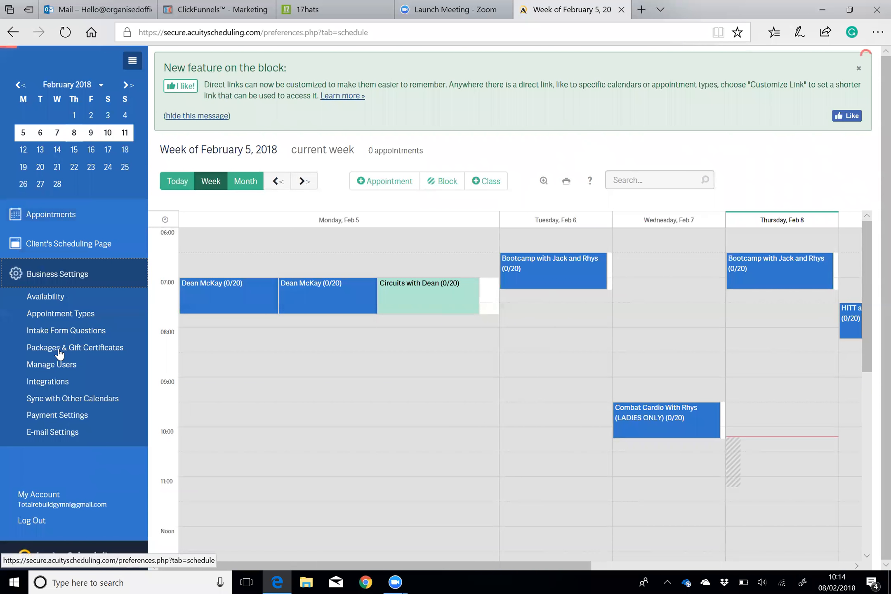
click(60, 298)
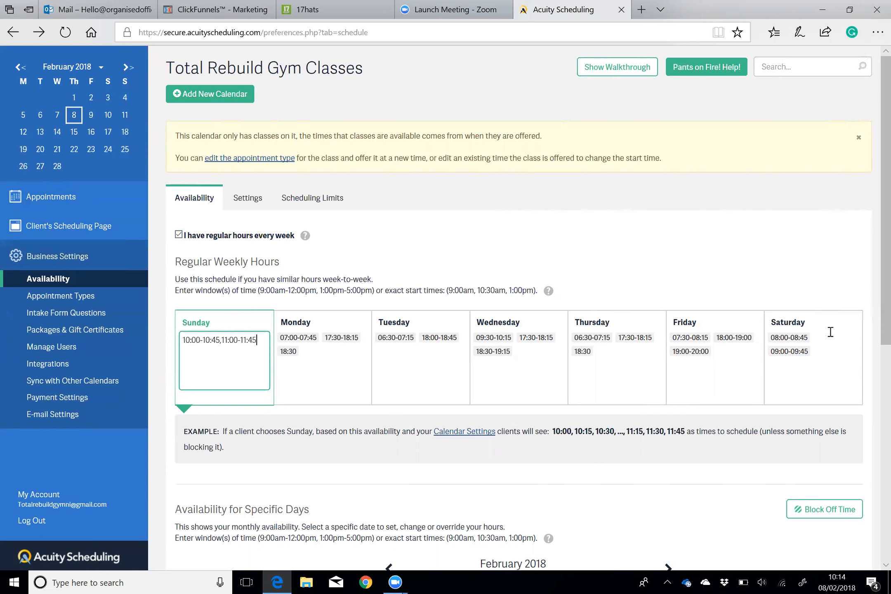
- Review the regular weekly hours, the availability for specific days and the form for blocking off time
scroll(873, 407, down, 2)
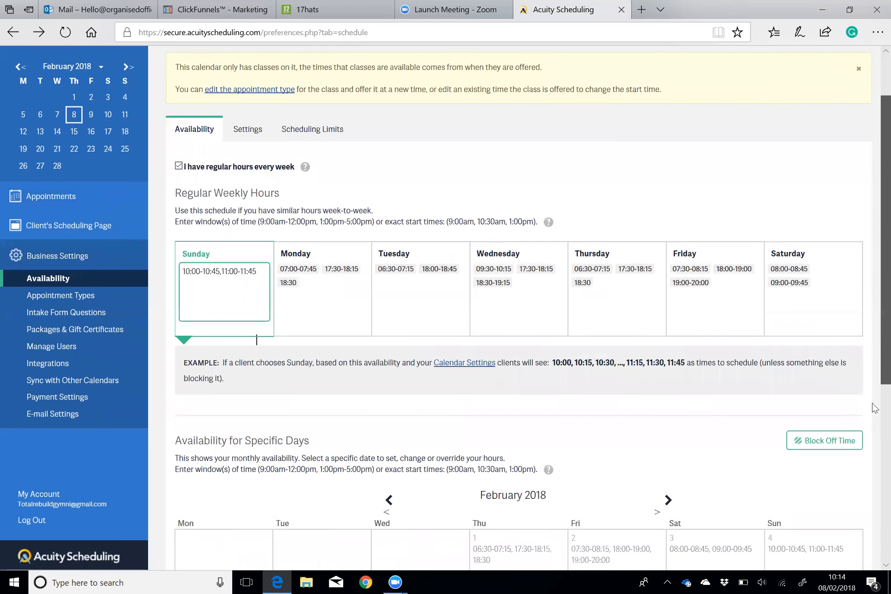
scroll(874, 408, down, 8)
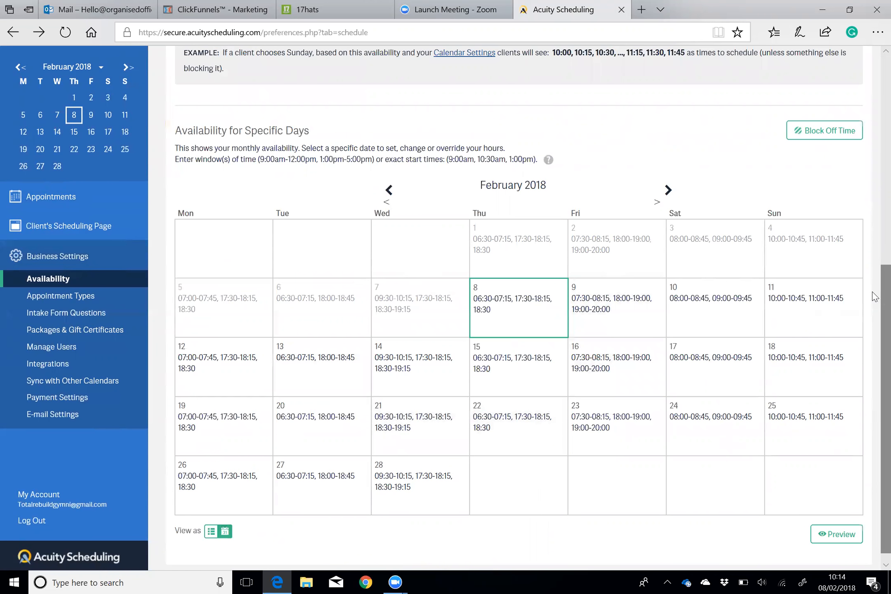
scroll(872, 287, up, 2)
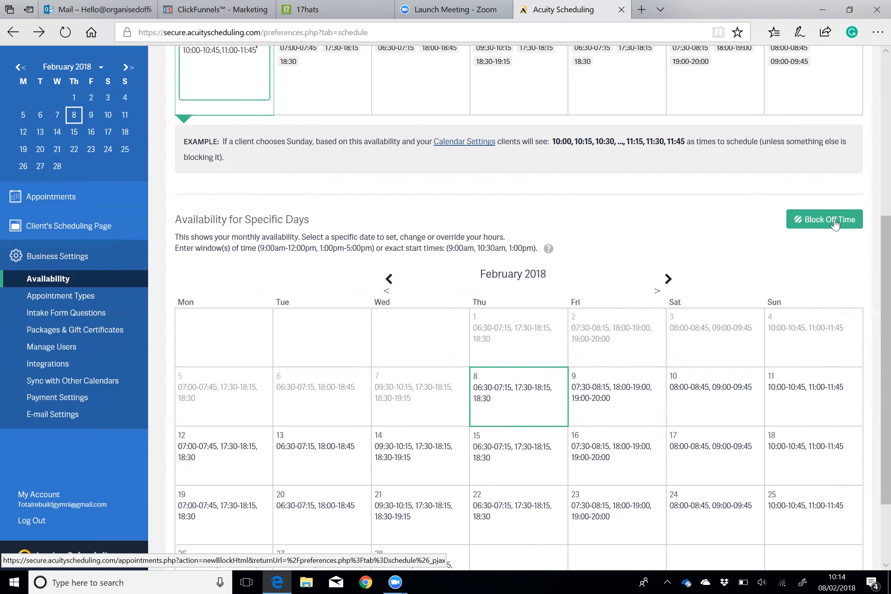
click(834, 224)
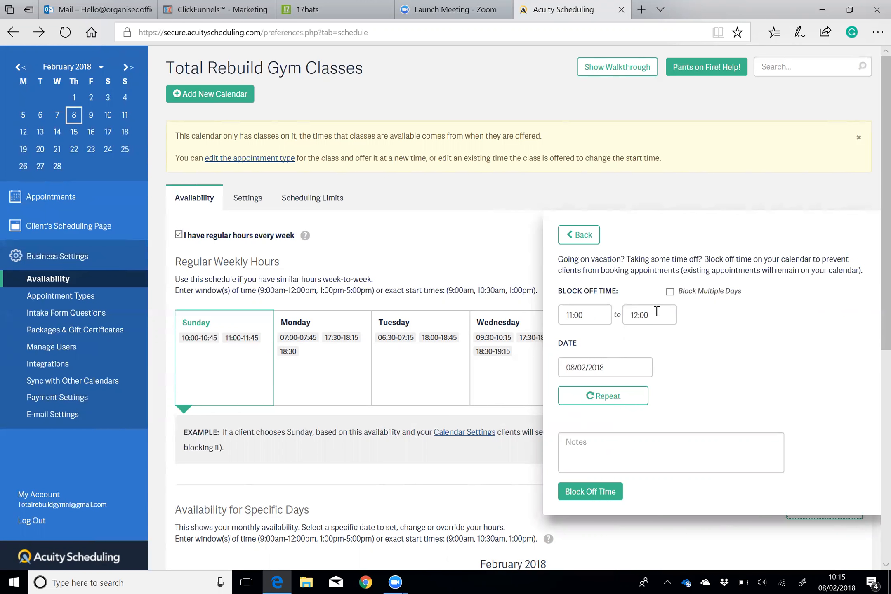
click(586, 243)
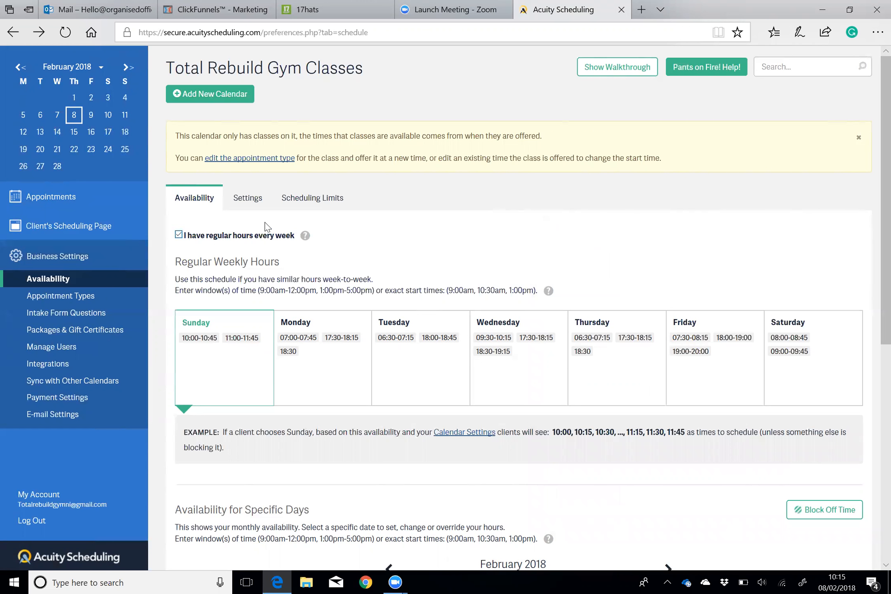
- Review the gym classes calendar's settings and its scheduling limits
click(241, 205)
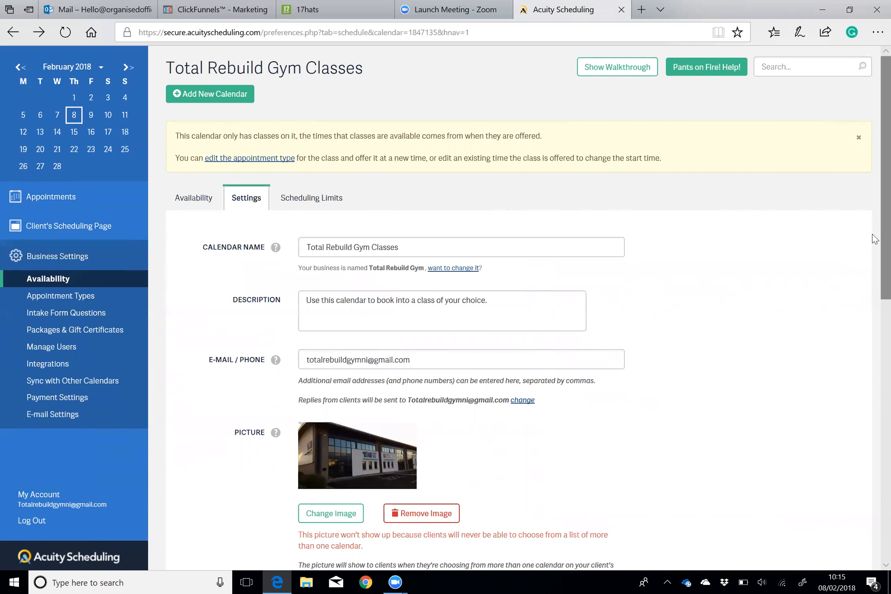
scroll(872, 234, down, 5)
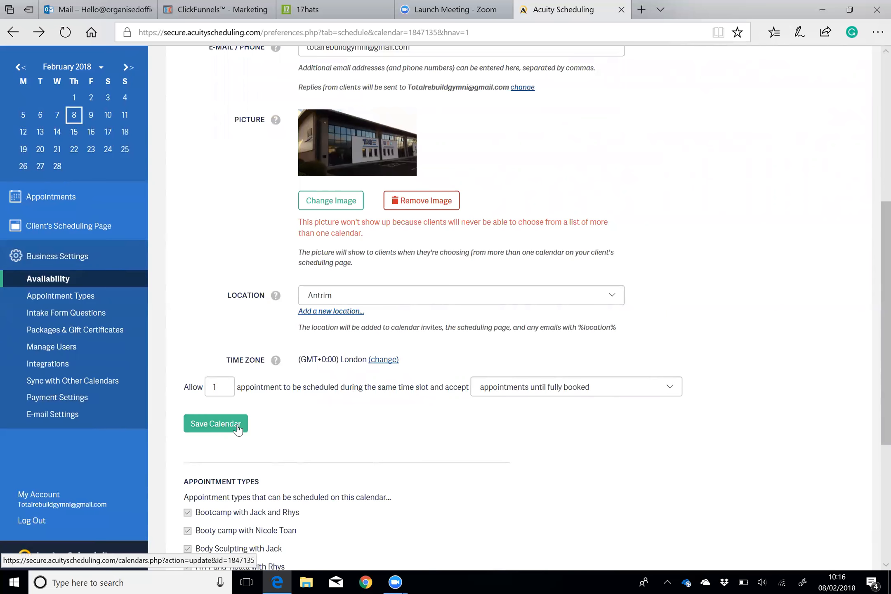
scroll(866, 206, up, 8)
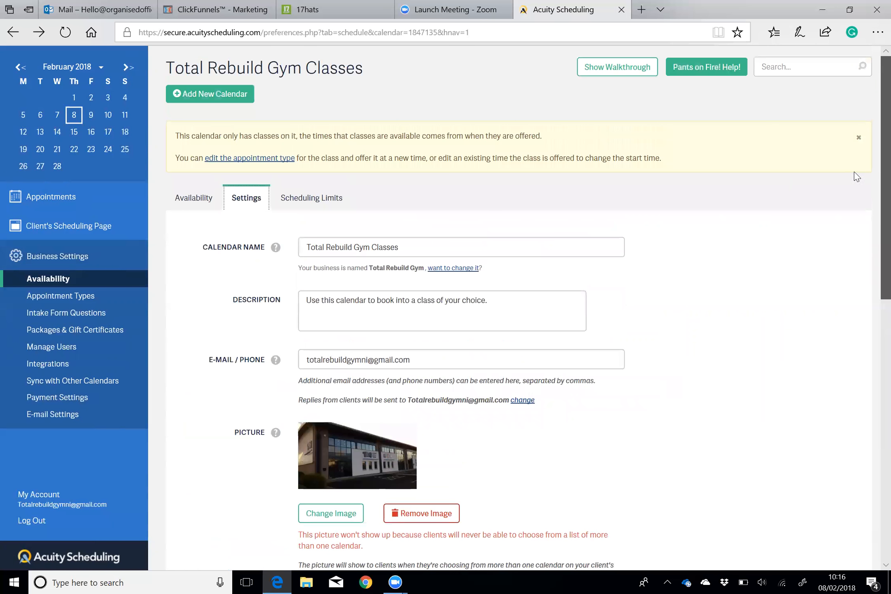
click(300, 198)
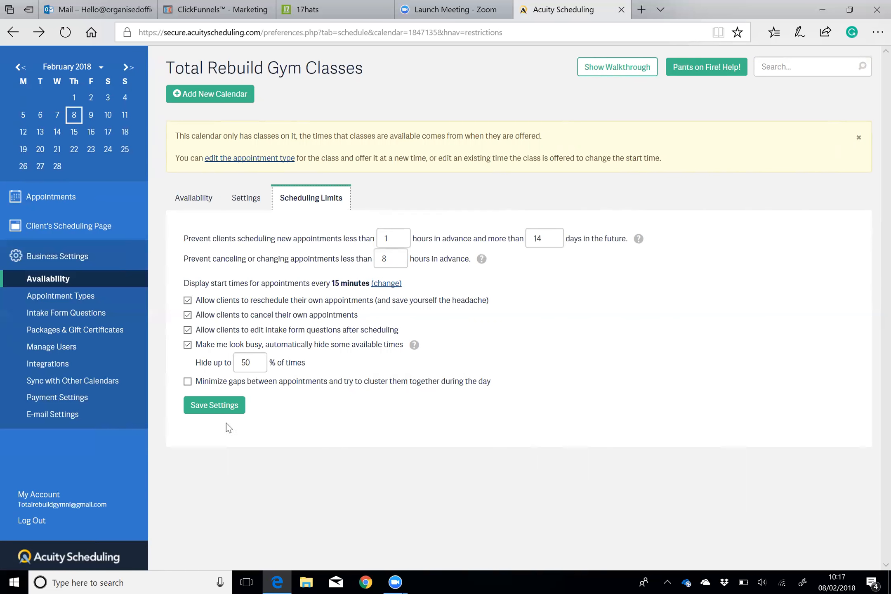
- Open the appointment types and examine the new service form, its new-category field and the new group class form without creating anything
click(87, 302)
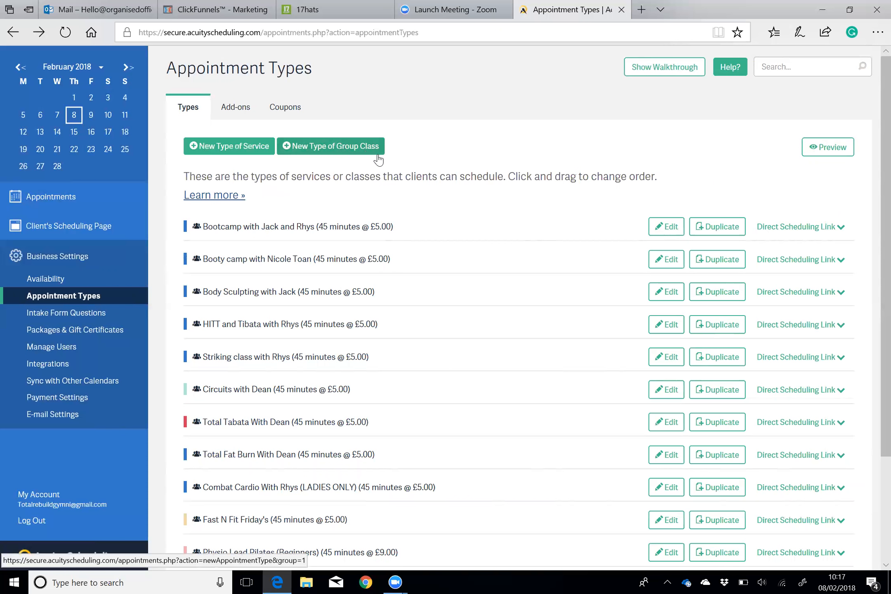
click(233, 153)
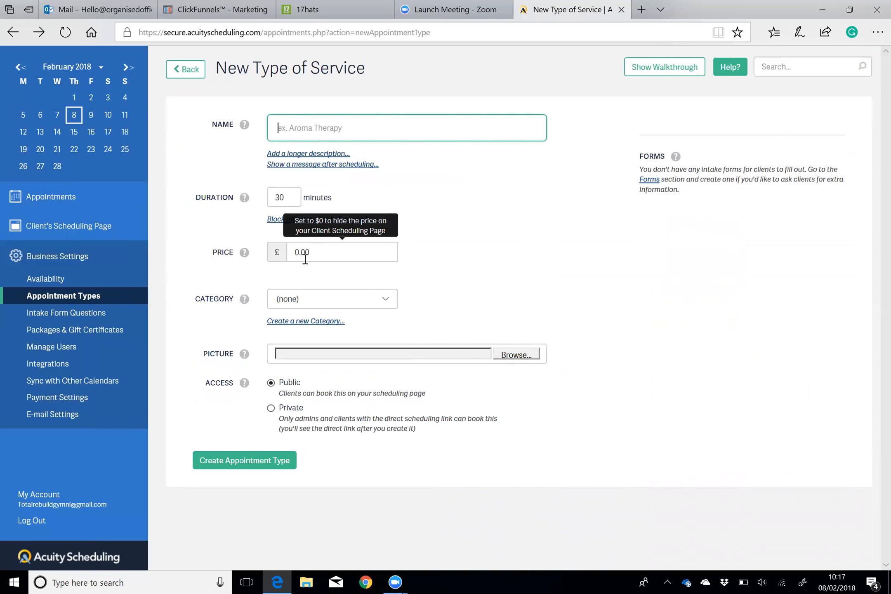
click(321, 322)
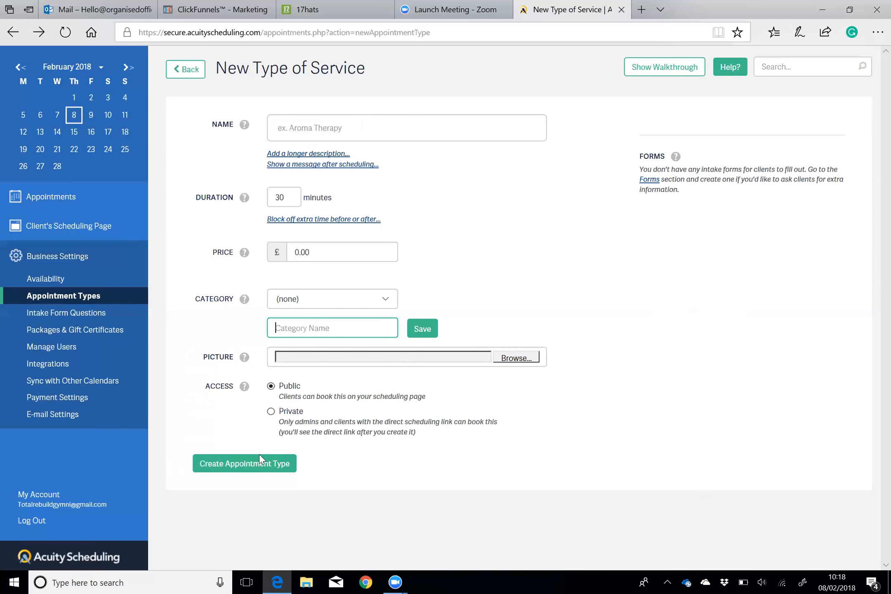
click(195, 73)
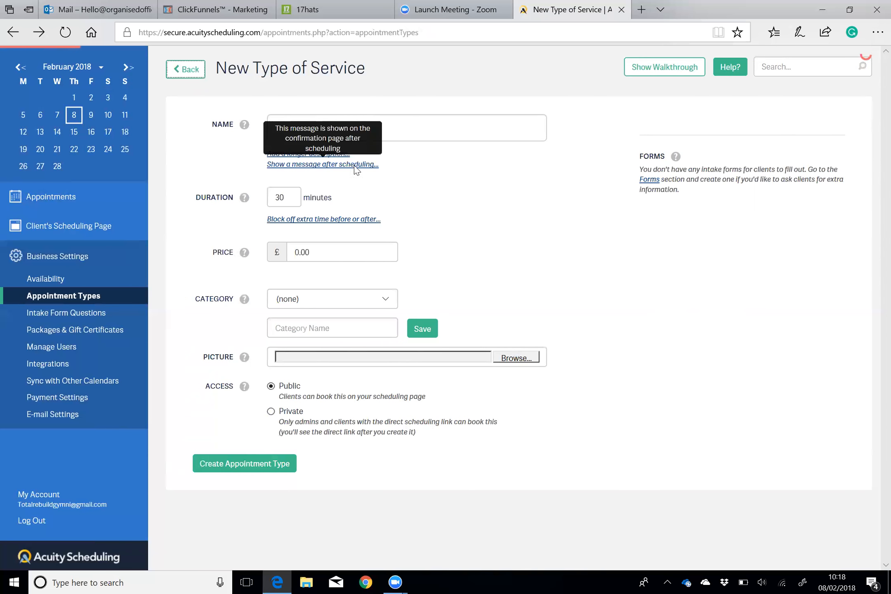
click(350, 149)
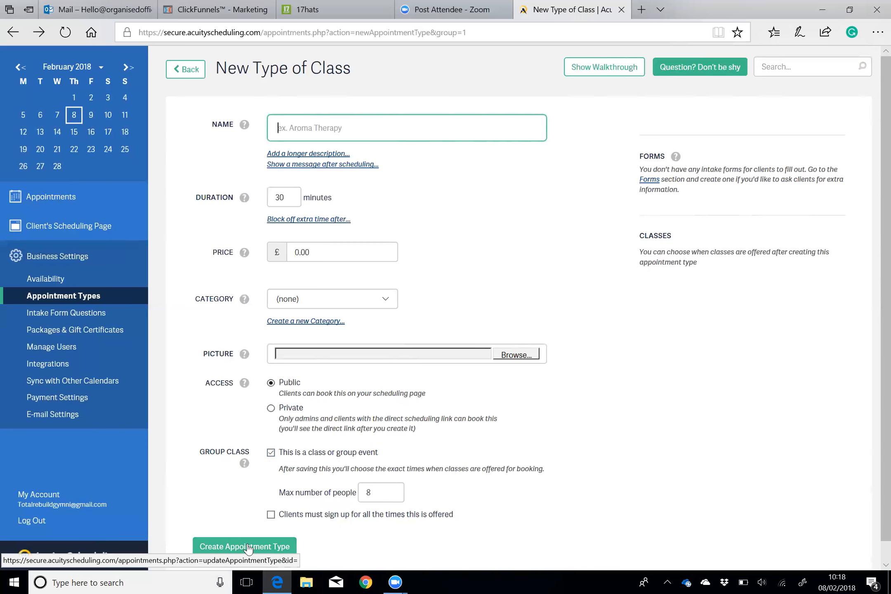
click(186, 68)
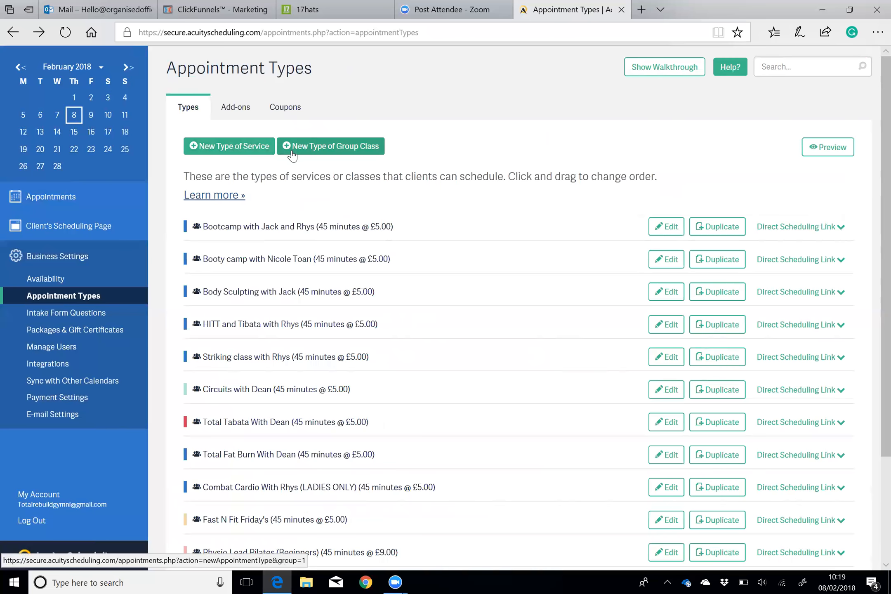
- Open the Bootcamp class for editing and review its details and offered class dates
click(304, 235)
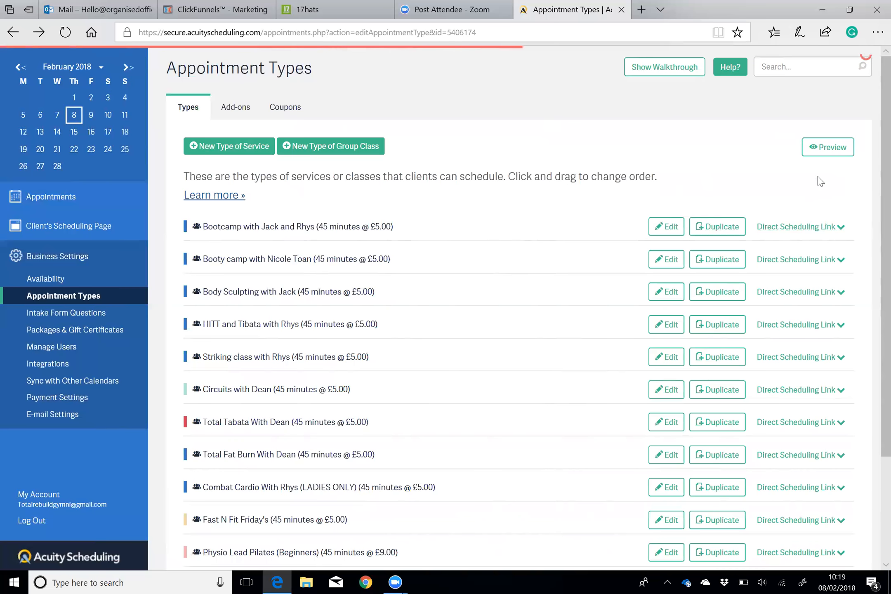
scroll(872, 206, down, 1)
scroll(872, 261, down, 2)
scroll(873, 101, up, 3)
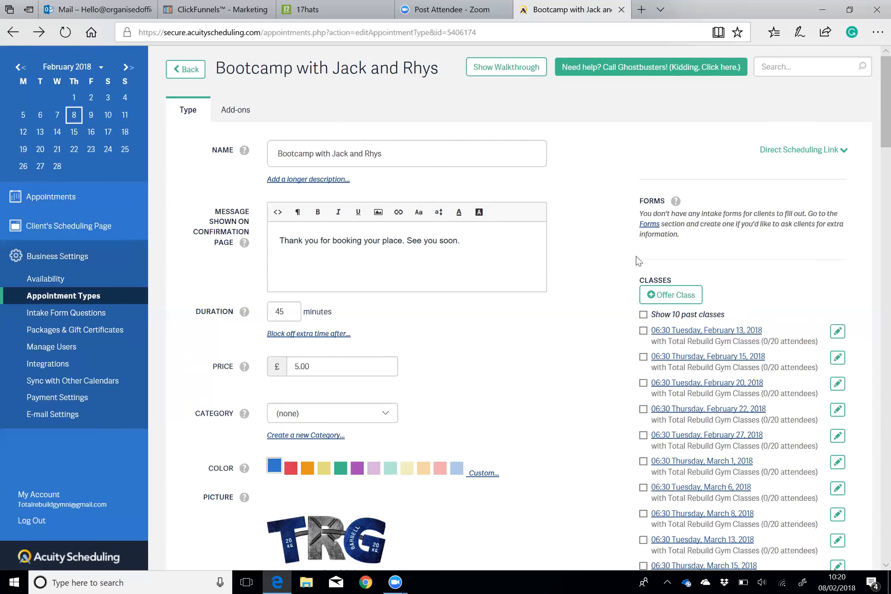
- Start offering another Bootcamp class and try to make it recurring without a date or start time
click(656, 301)
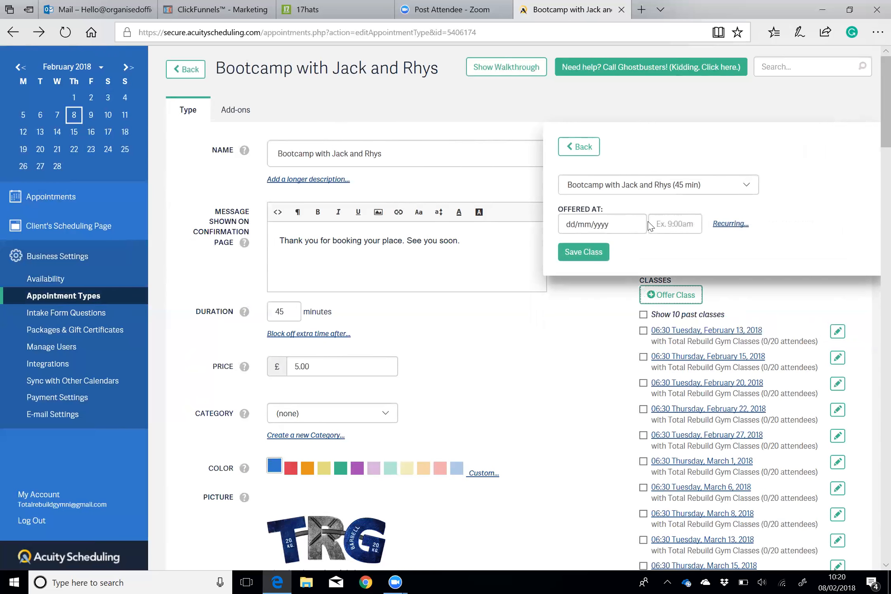
click(618, 231)
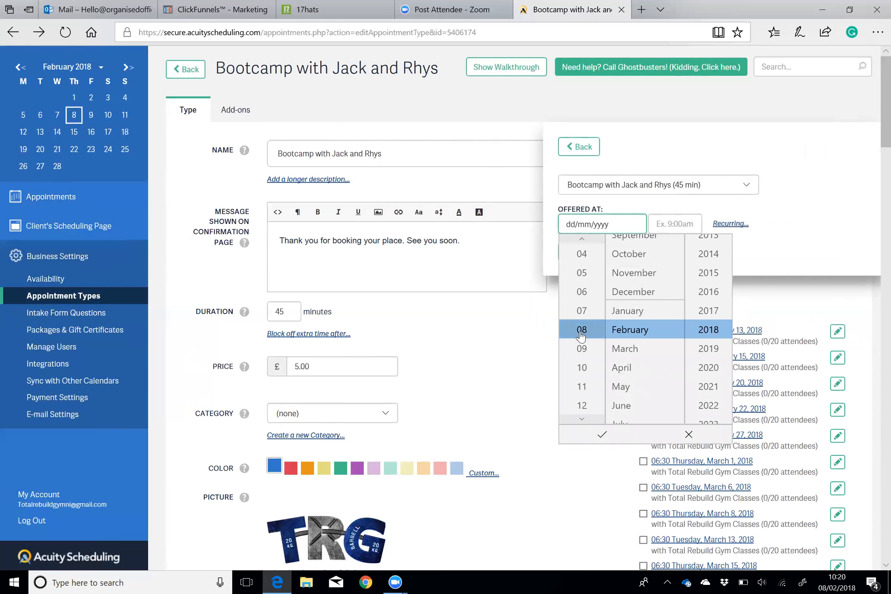
click(672, 223)
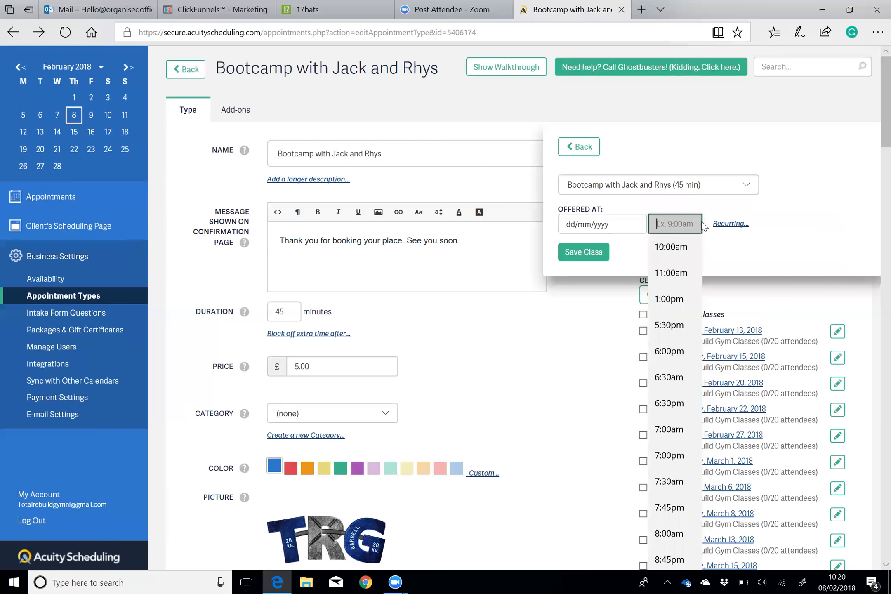
click(726, 225)
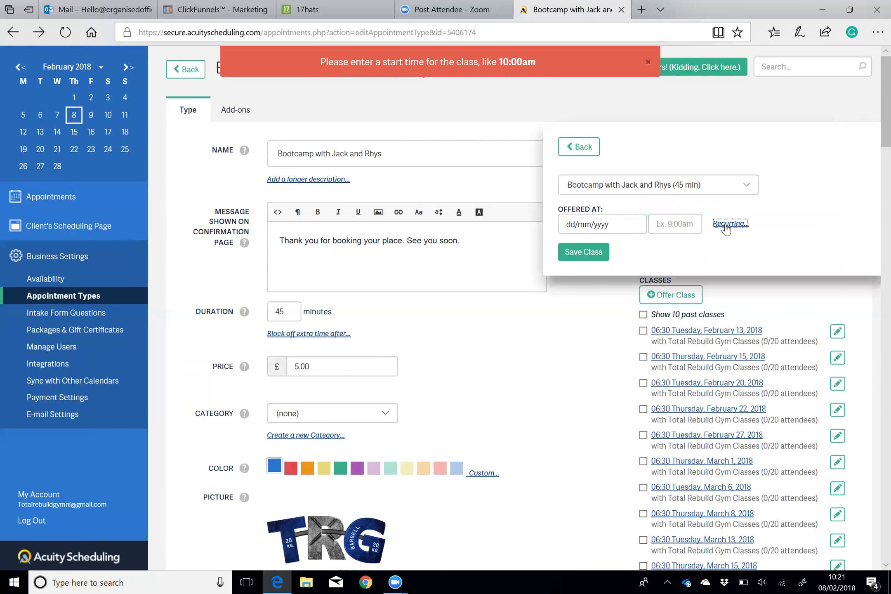
- Set the offered Bootcamp class to start at 10:00am on 08/02/2018
click(681, 223)
text(1)
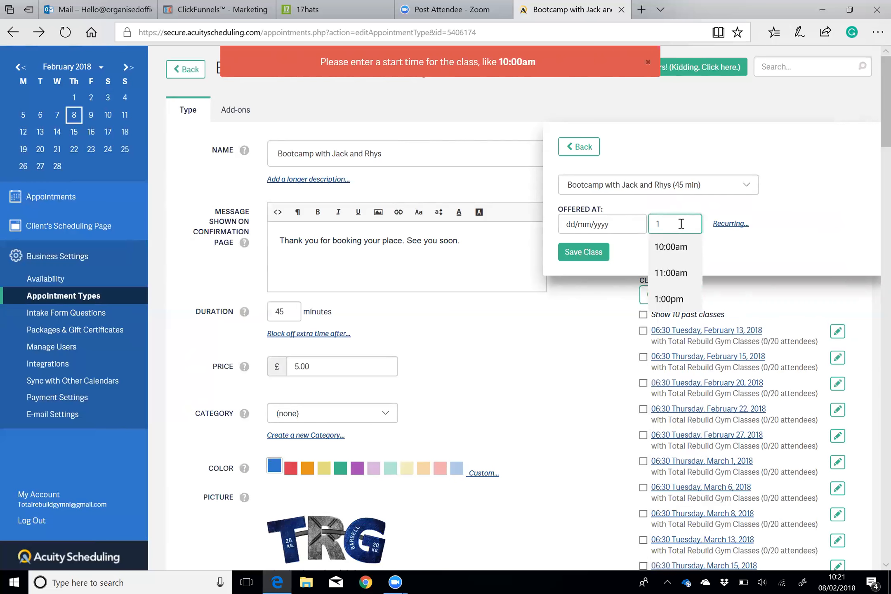
text(0)
click(681, 246)
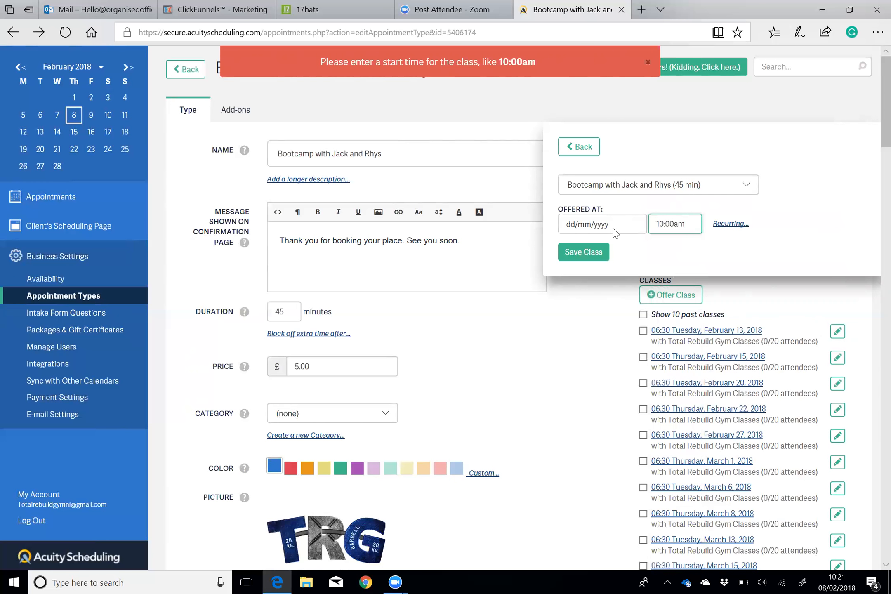
click(604, 229)
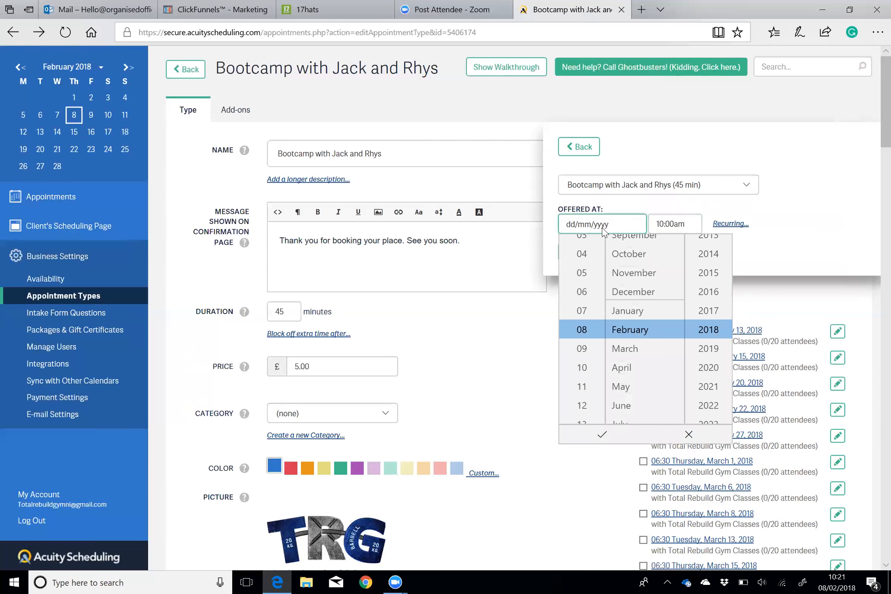
click(598, 436)
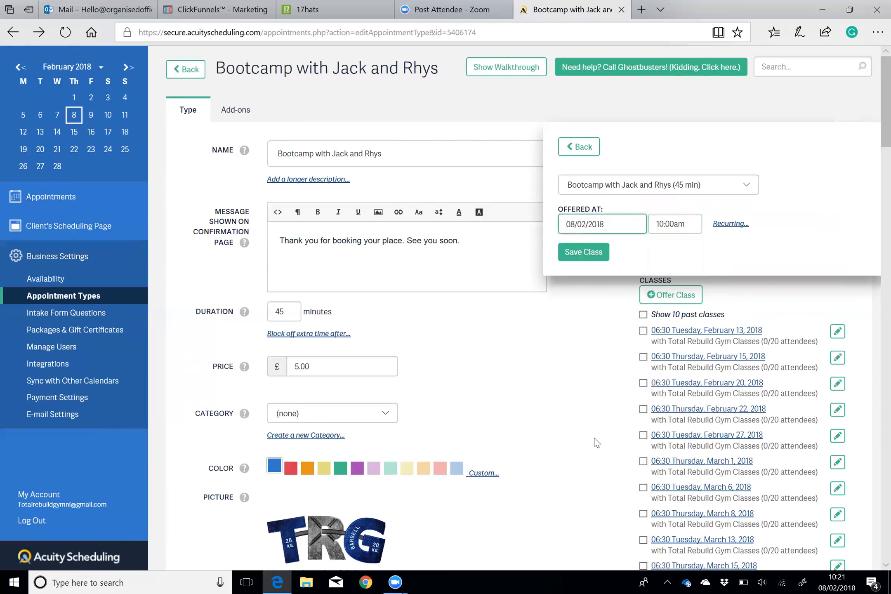
- Examine the recurring class options and repeat frequencies, then leave the form without adding any times
click(722, 225)
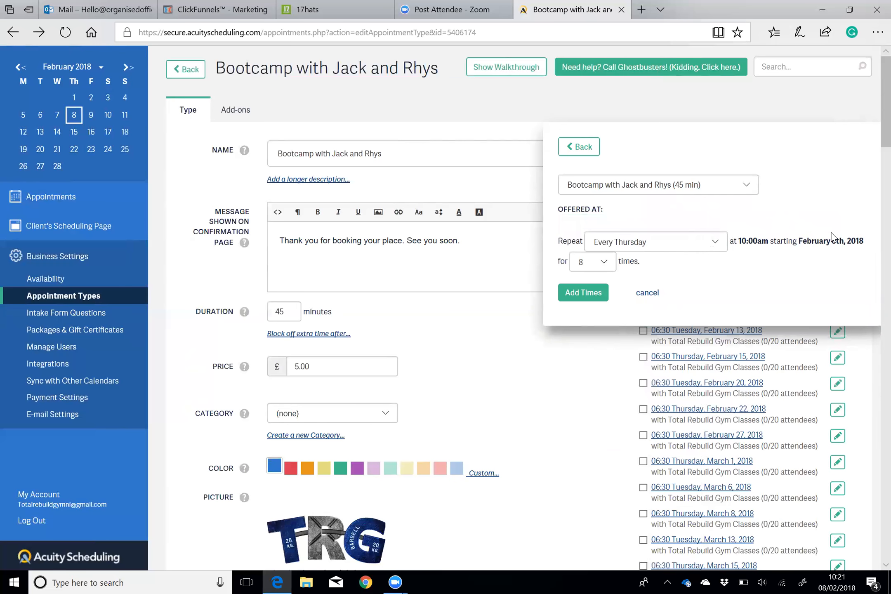
click(613, 244)
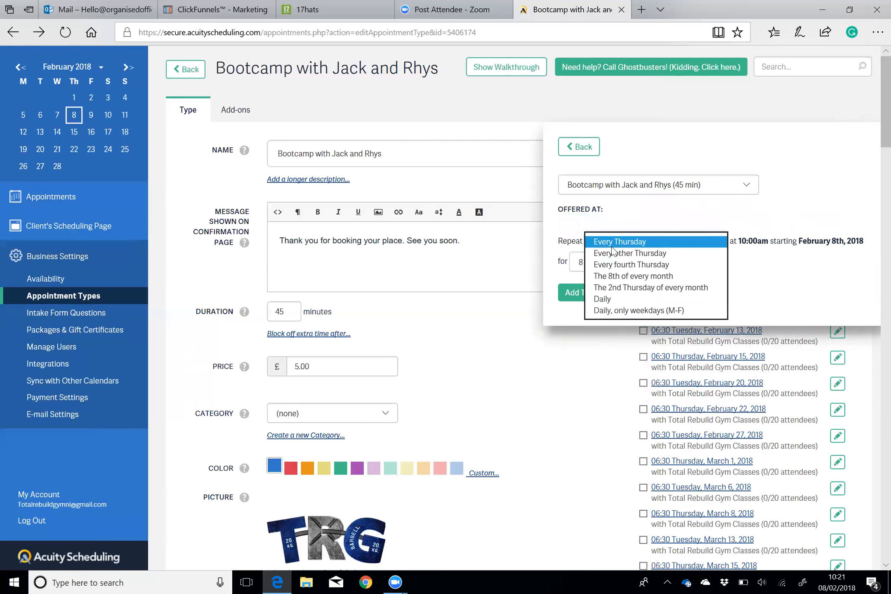
click(781, 298)
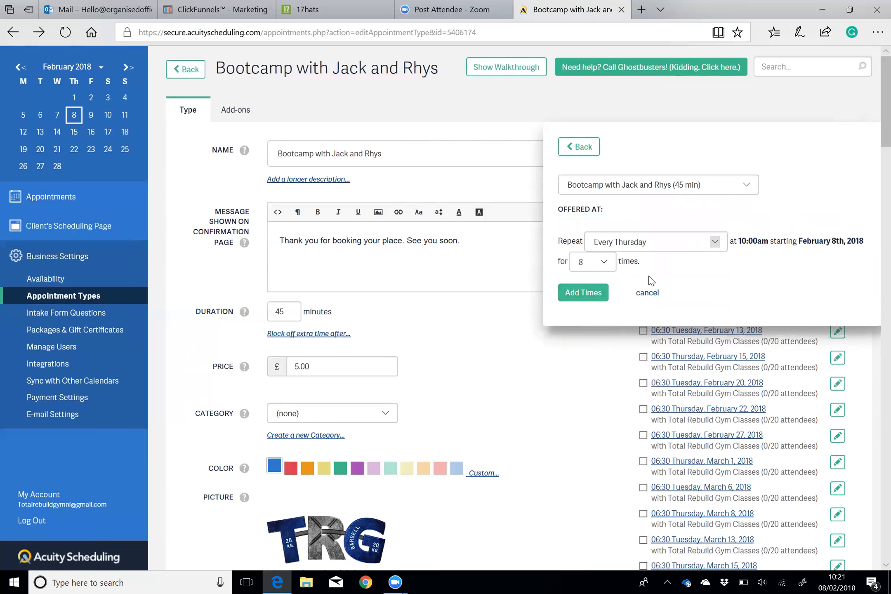
click(580, 147)
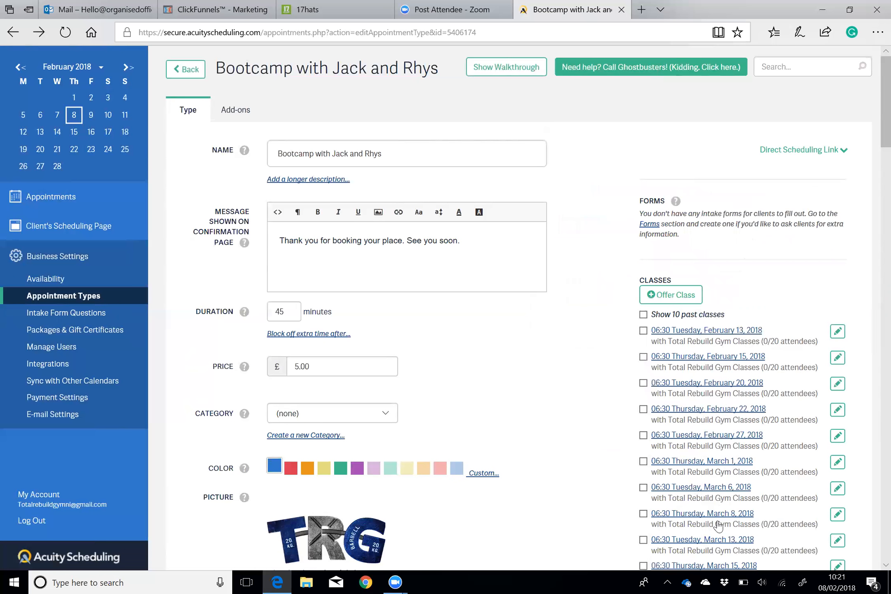
- Review the Bootcamp class's price, colour and picture settings, then open the Intake Form Questions page
drag(874, 138, 874, 107)
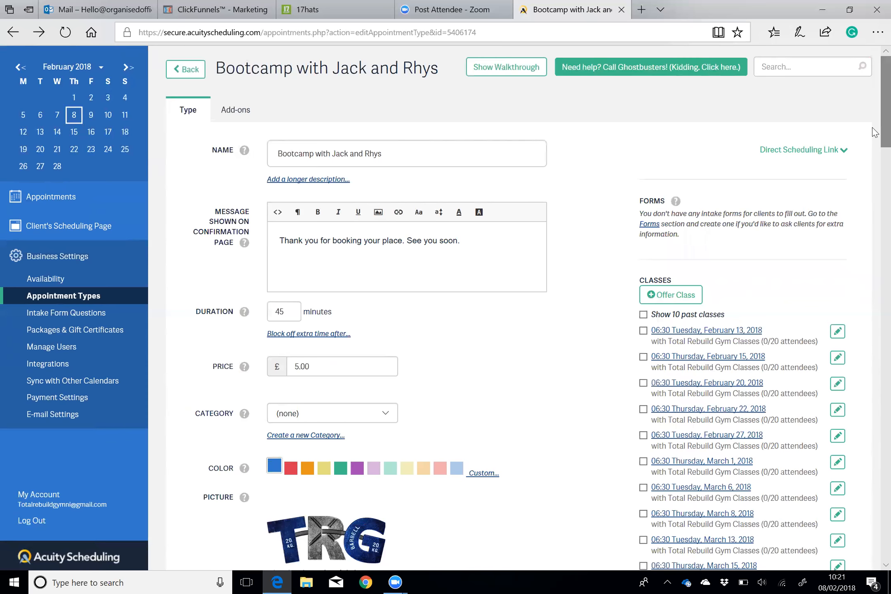
scroll(874, 144, down, 4)
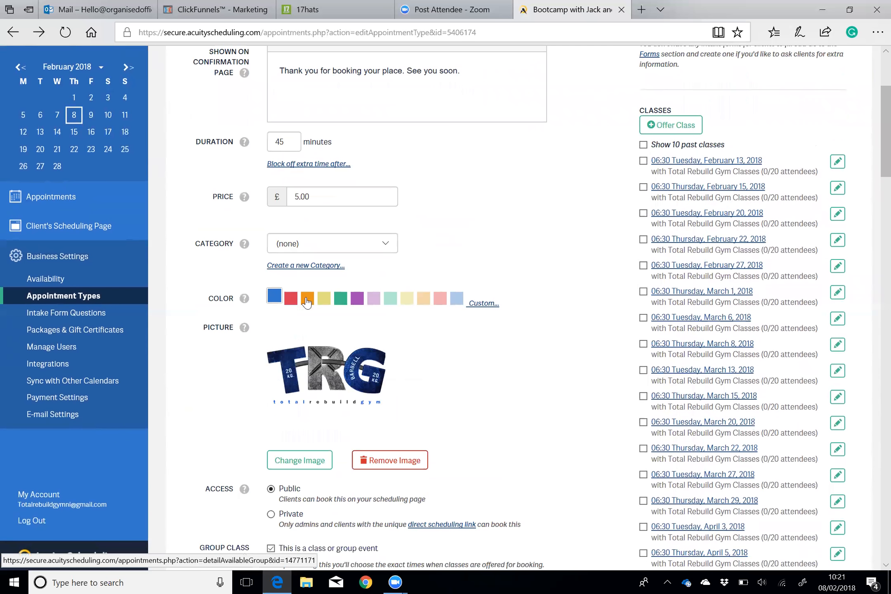
click(56, 317)
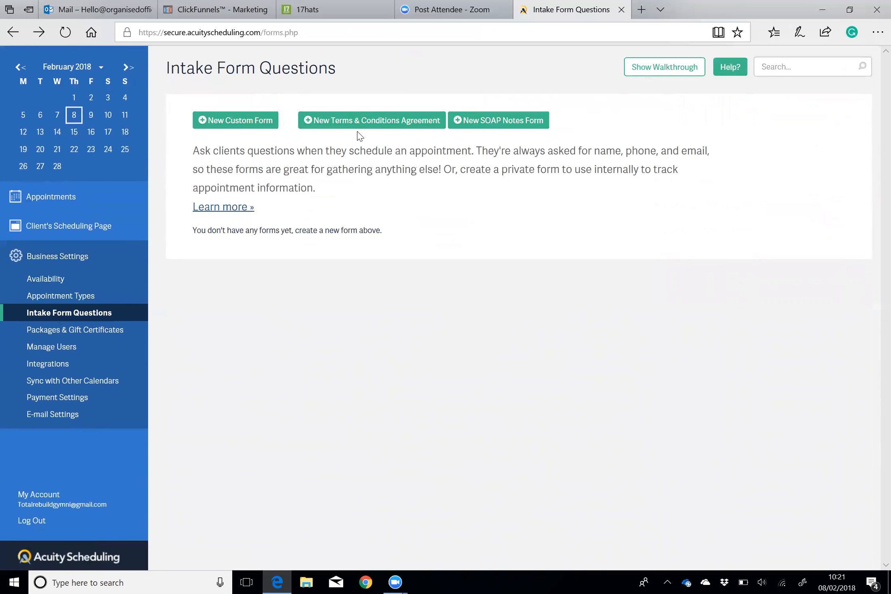
- Examine the questions and options of a new SOAP notes form, then abandon it without saving
click(479, 120)
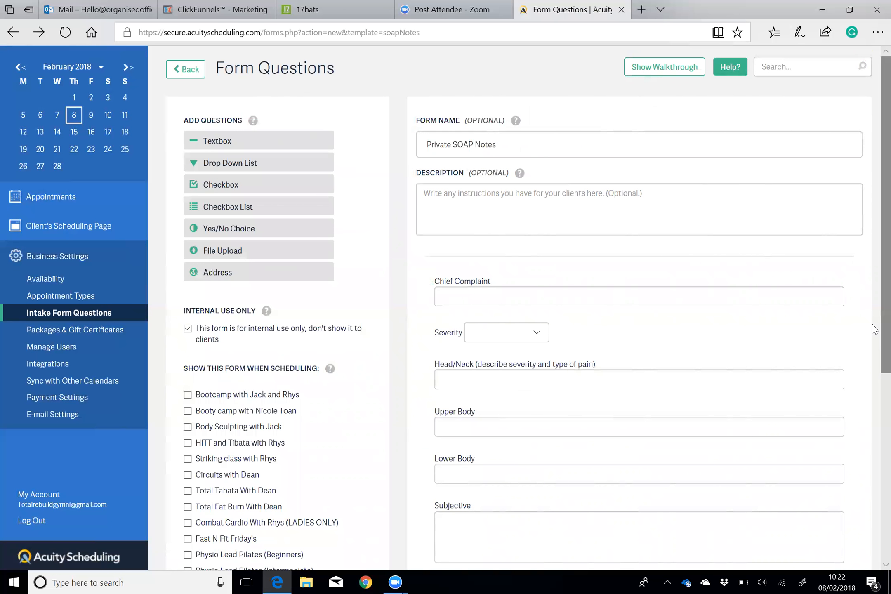
scroll(873, 222, down, 7)
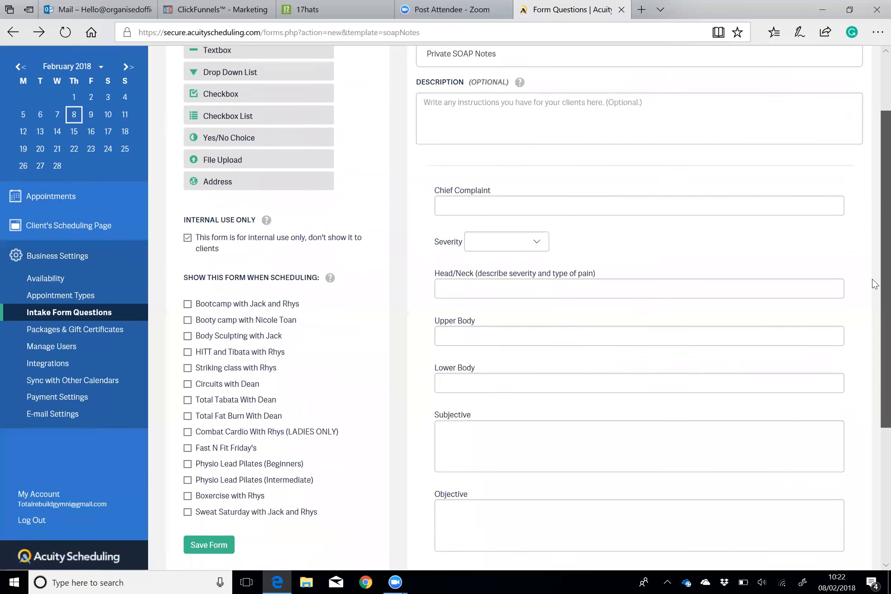
scroll(872, 424, up, 7)
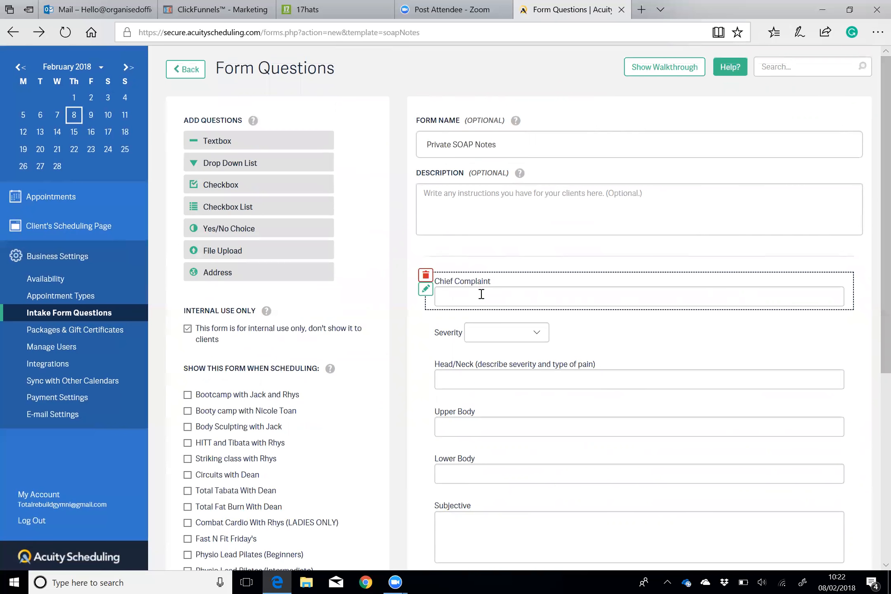
mouse_move(429, 363)
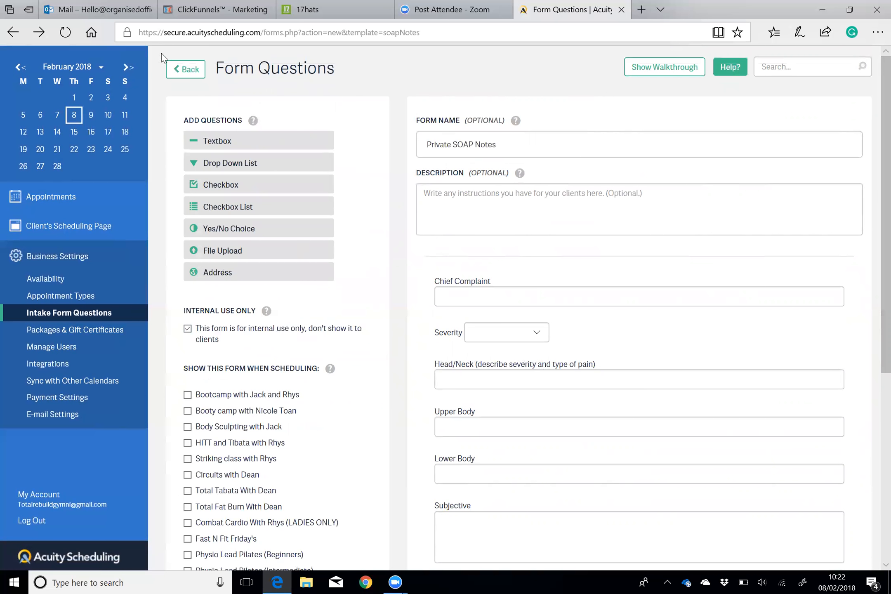
click(186, 70)
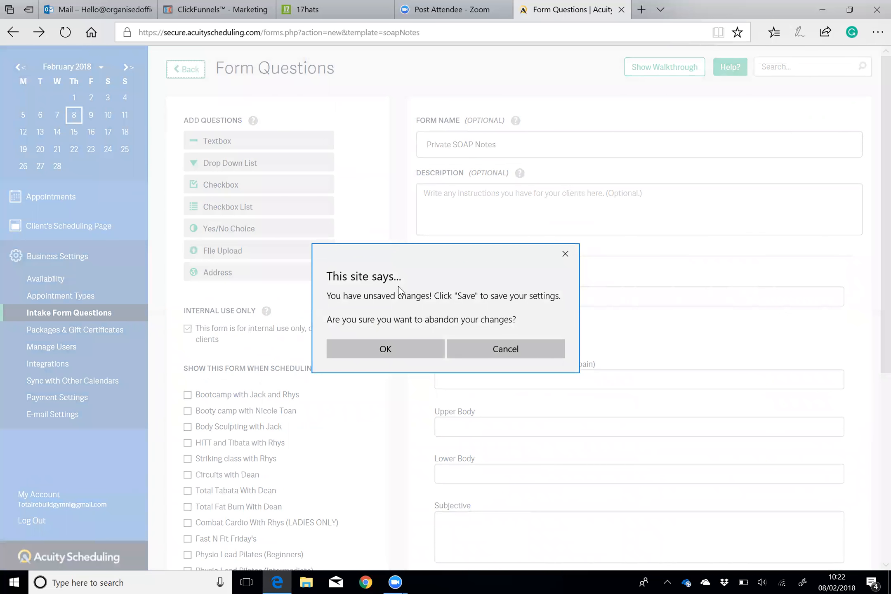
click(412, 352)
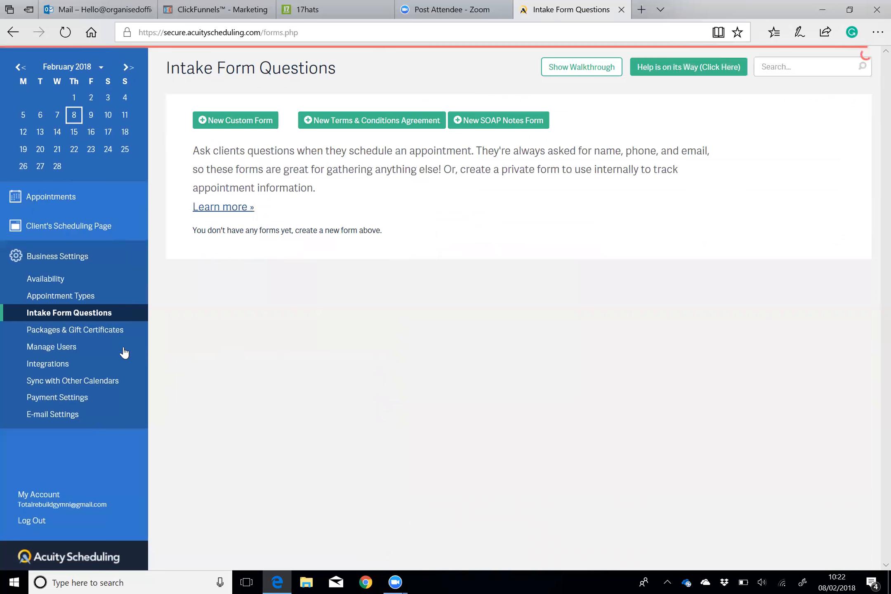
- Review the new gift certificate form on the Packages & Gift Certificates page, then leave it without adding a package
click(106, 336)
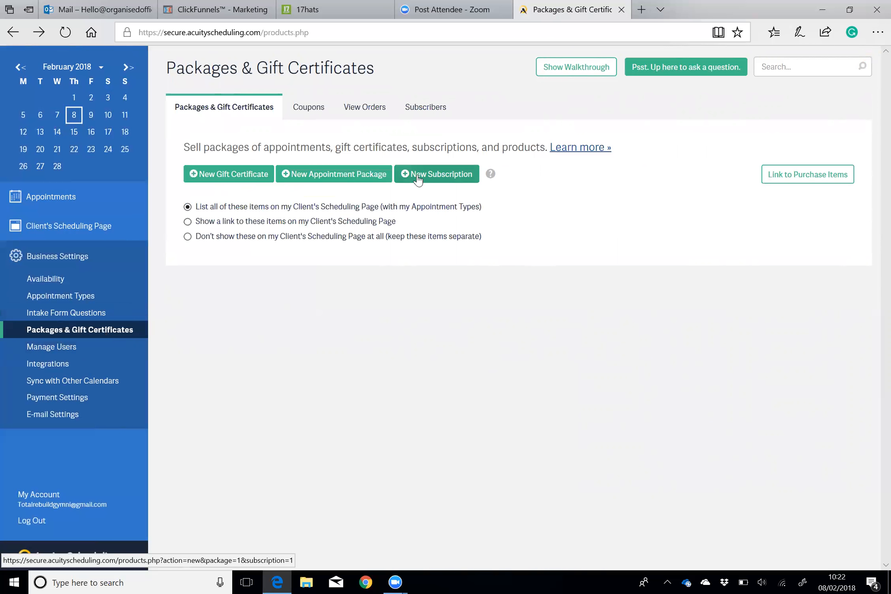
click(209, 180)
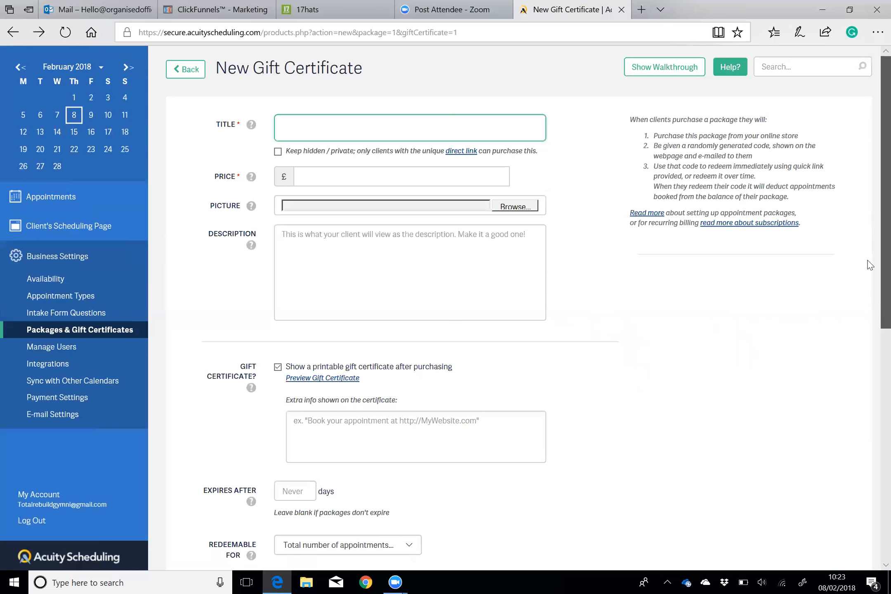
scroll(873, 204, down, 7)
scroll(871, 436, down, 1)
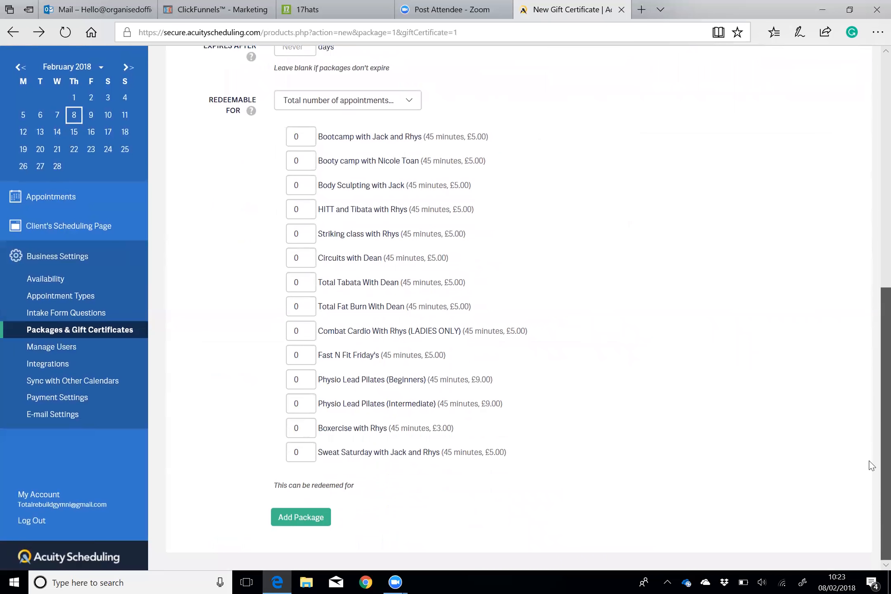
scroll(875, 400, up, 9)
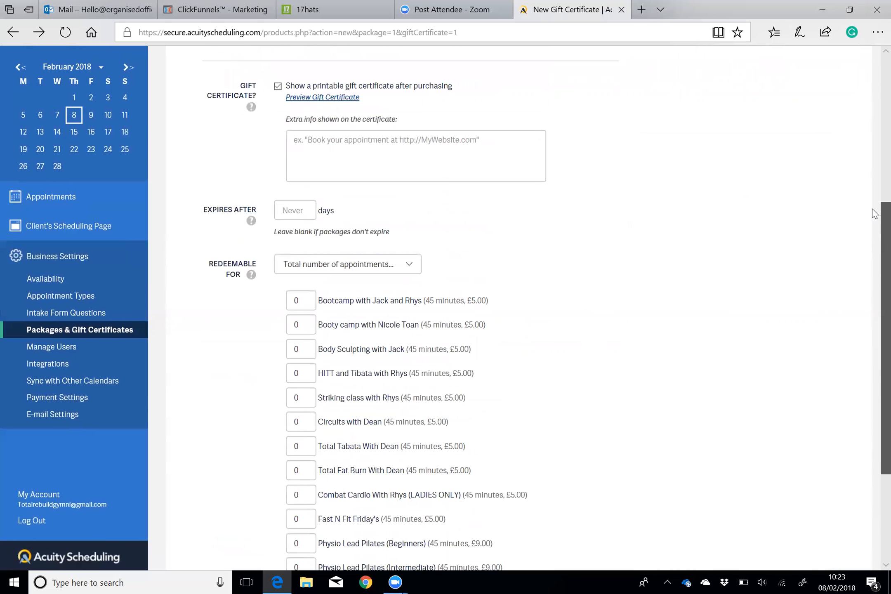
click(187, 60)
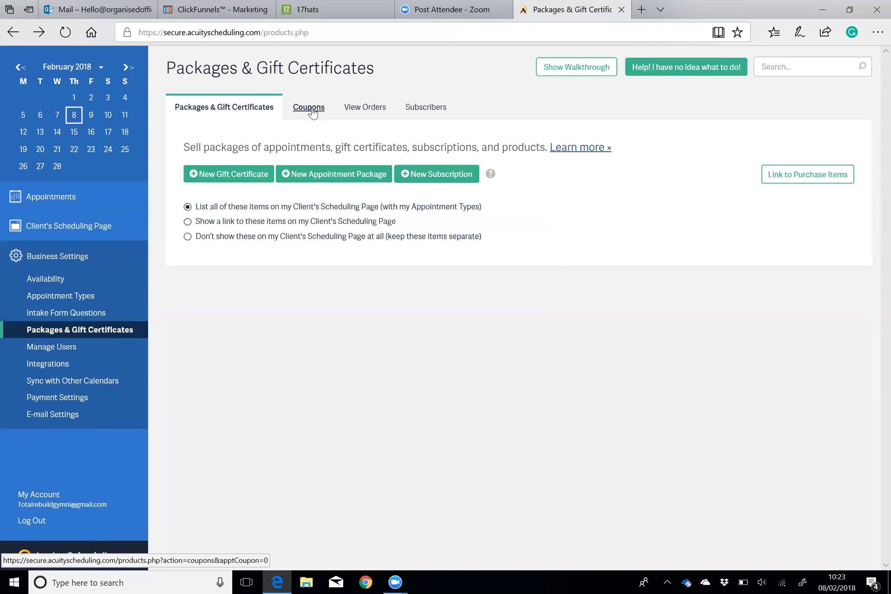
- Review the coupons for products and packages and those for appointments, then show the list of appointment types
click(309, 107)
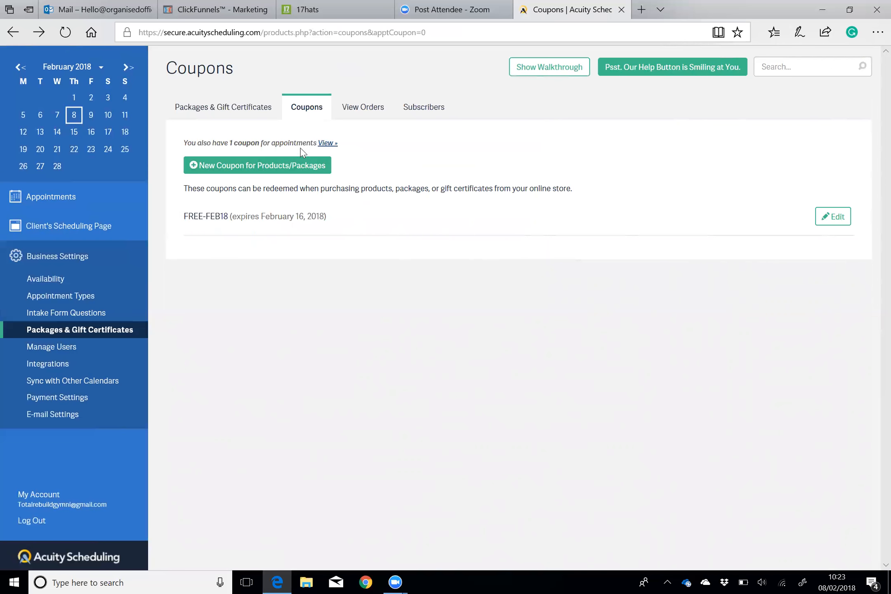
click(326, 143)
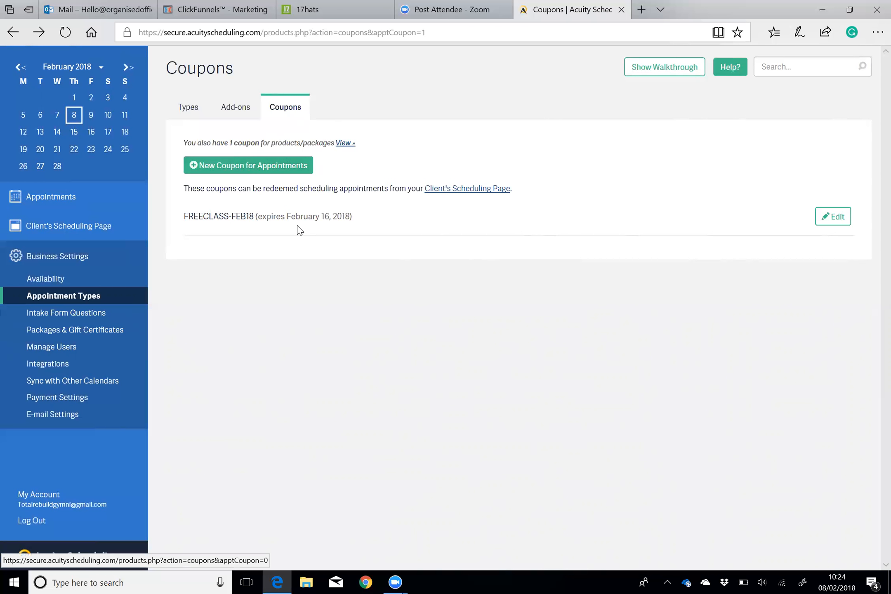
click(227, 113)
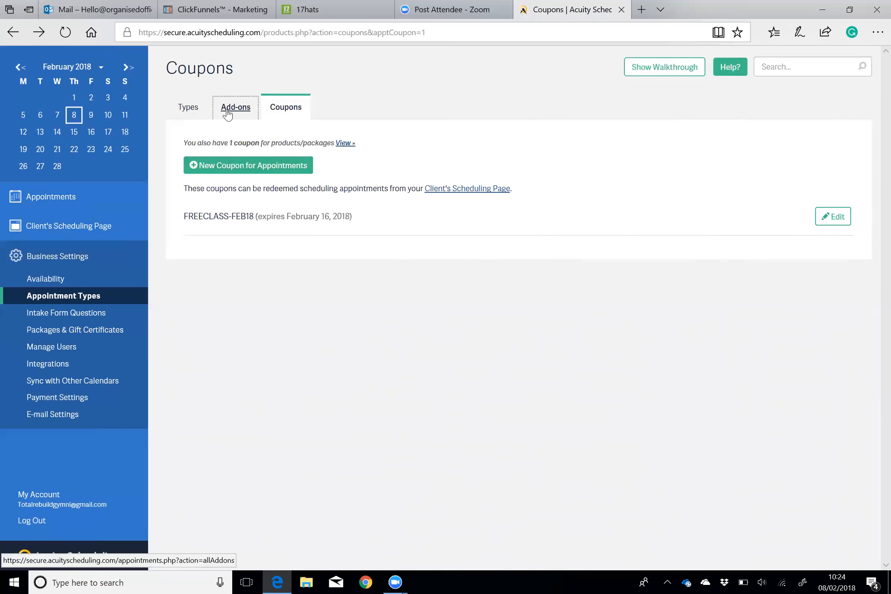
click(189, 111)
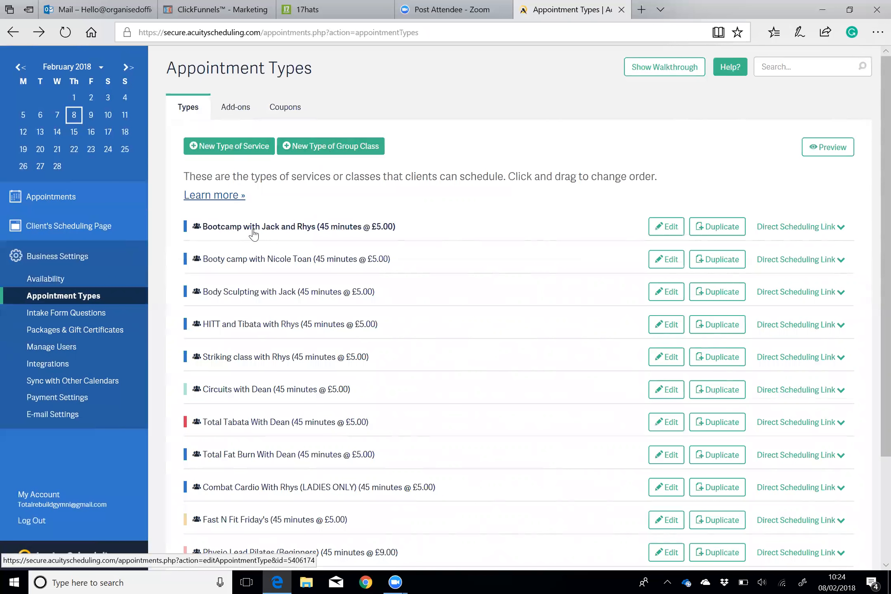
- Examine the new add-on form for appointments without creating one, then review the Integrations page
click(236, 108)
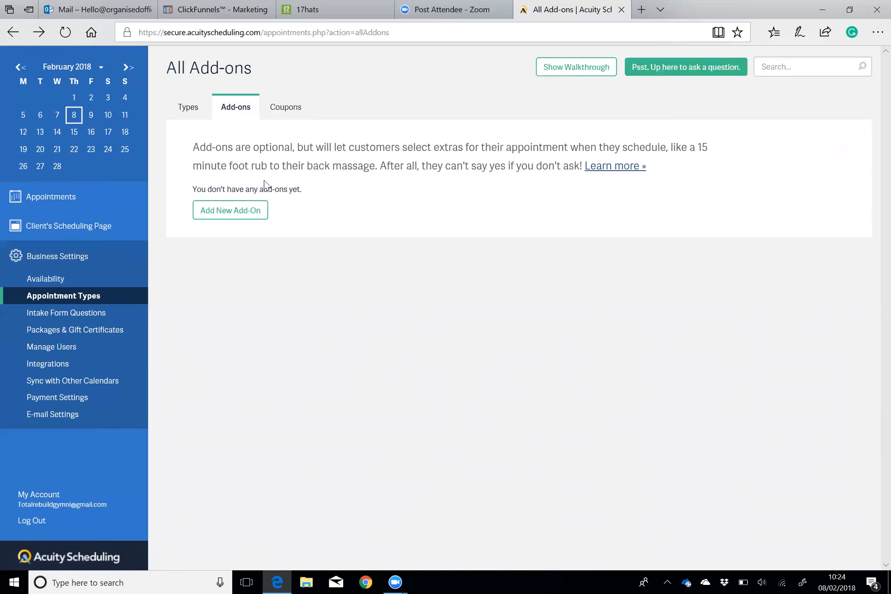
click(259, 212)
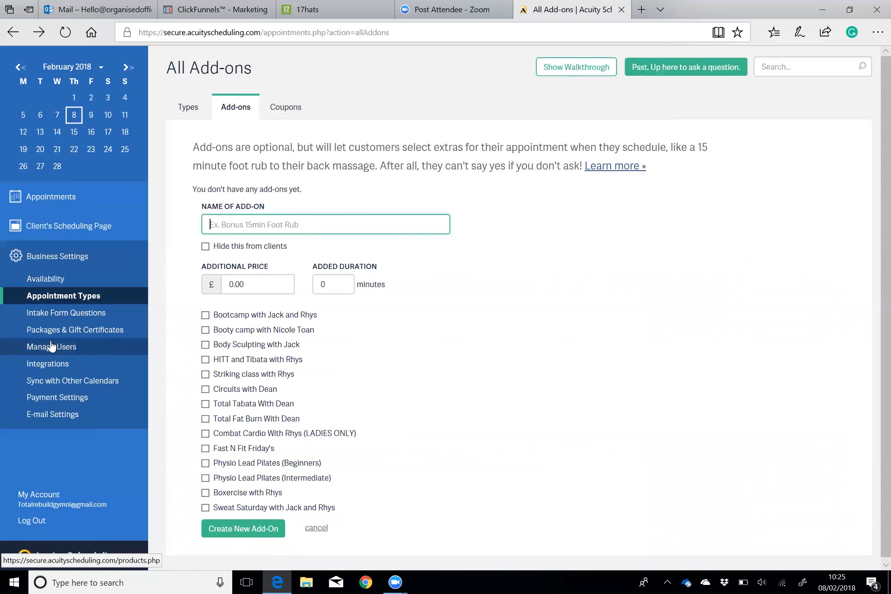
click(49, 365)
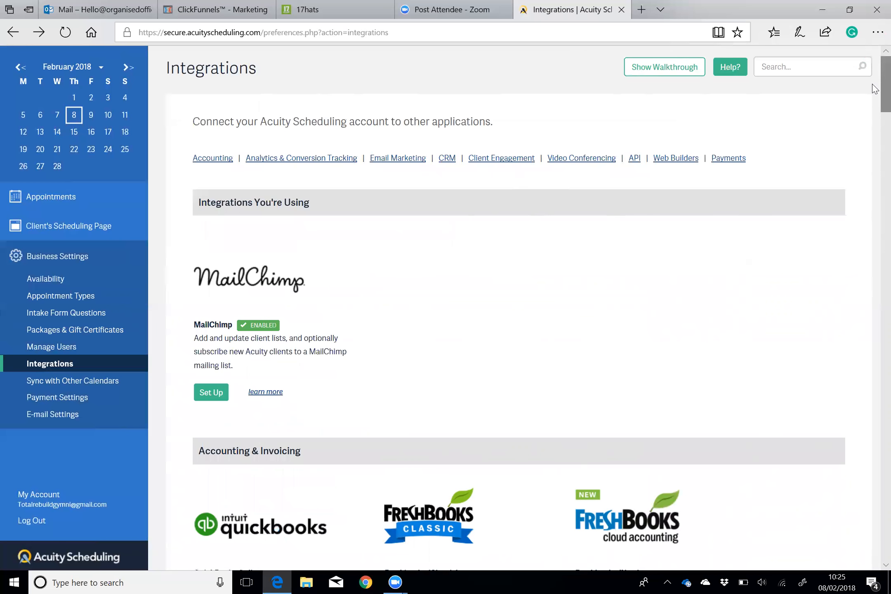
drag(883, 98, 855, 47)
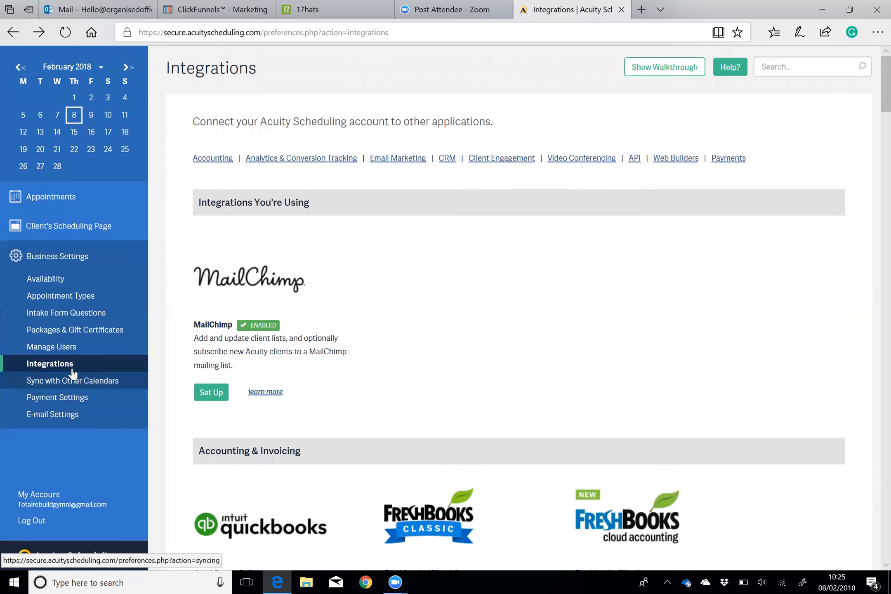
- Review the payment processor choices and scheduling payment requirements in Payment Settings, keeping PayPal and Require full payment
click(65, 402)
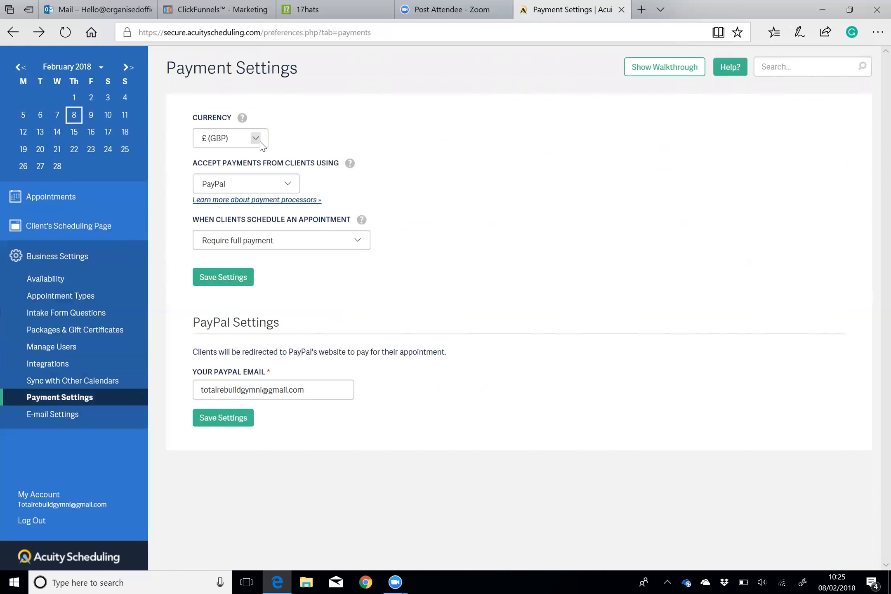
click(295, 188)
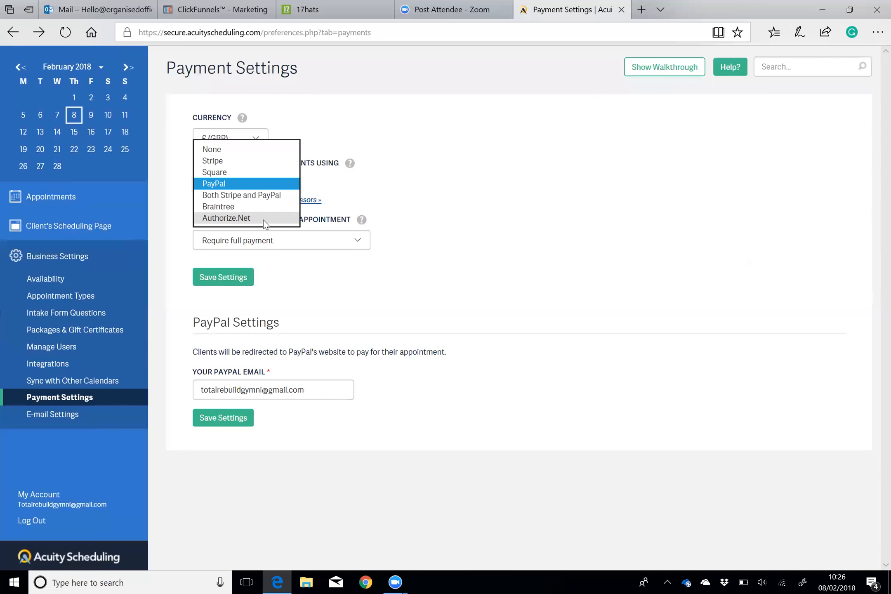
click(394, 216)
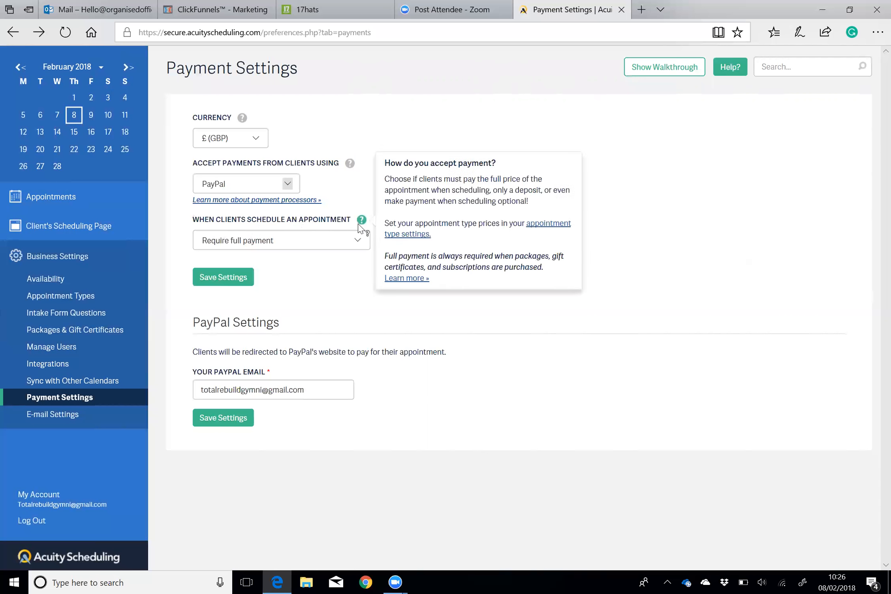
click(357, 241)
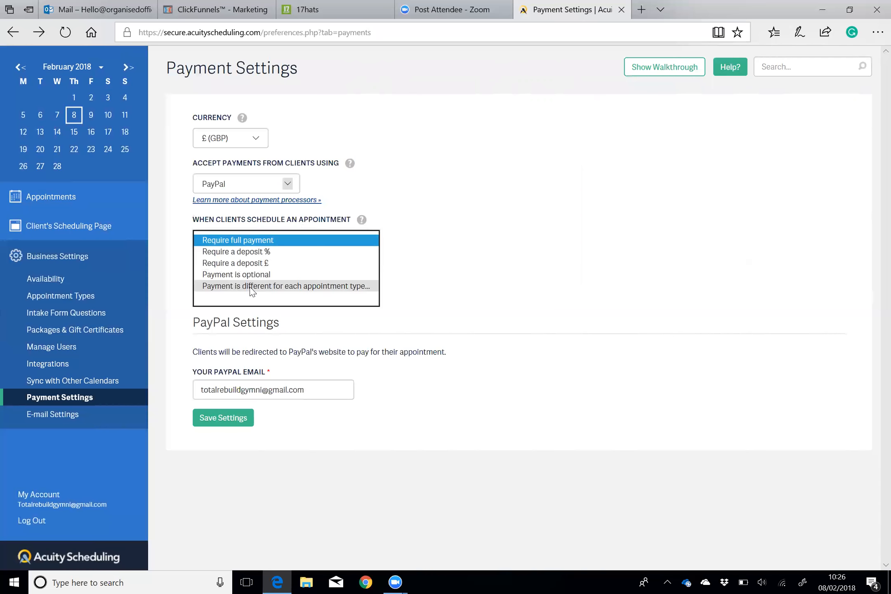
click(288, 241)
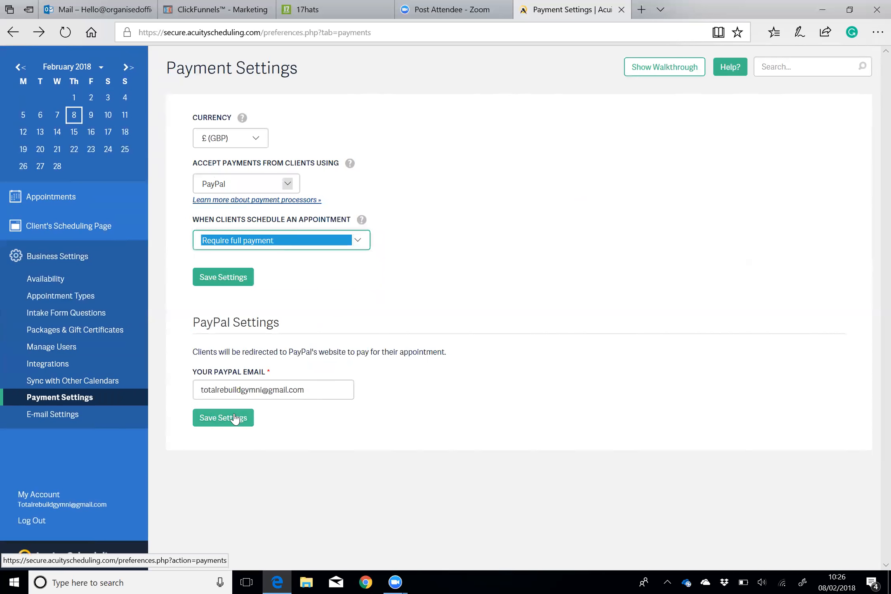
click(234, 177)
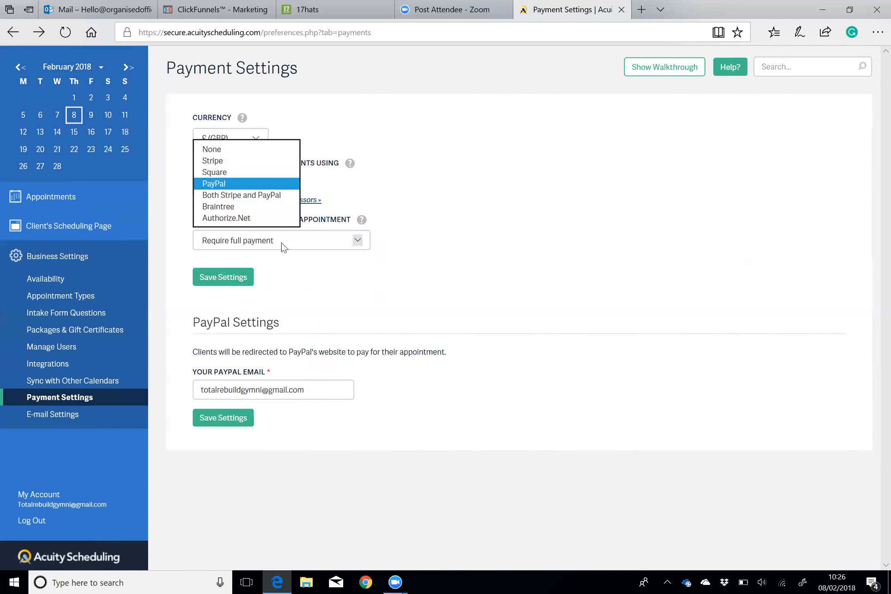
click(320, 300)
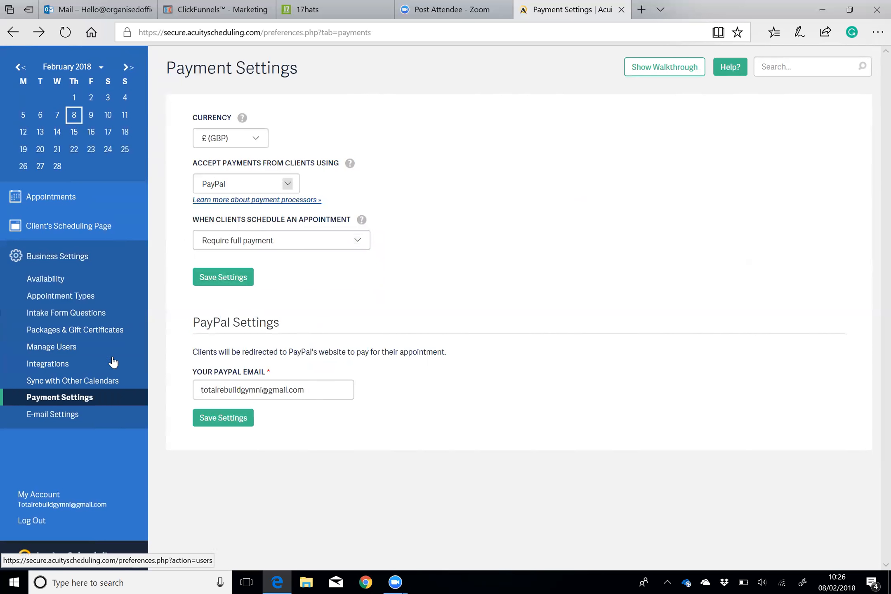
- Review the initial confirmation, reminder and follow-up sections of the E-mail Settings, including the reminder template
click(71, 414)
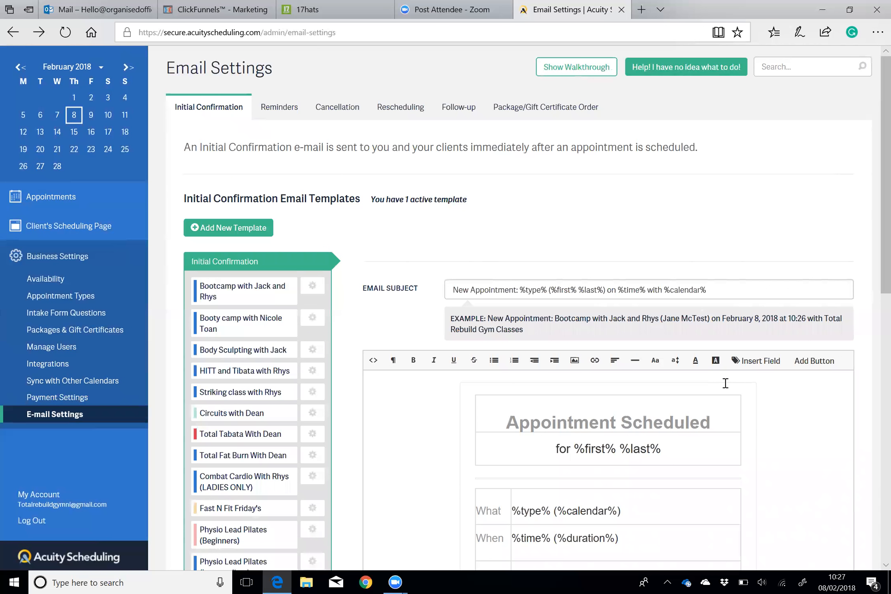
click(274, 113)
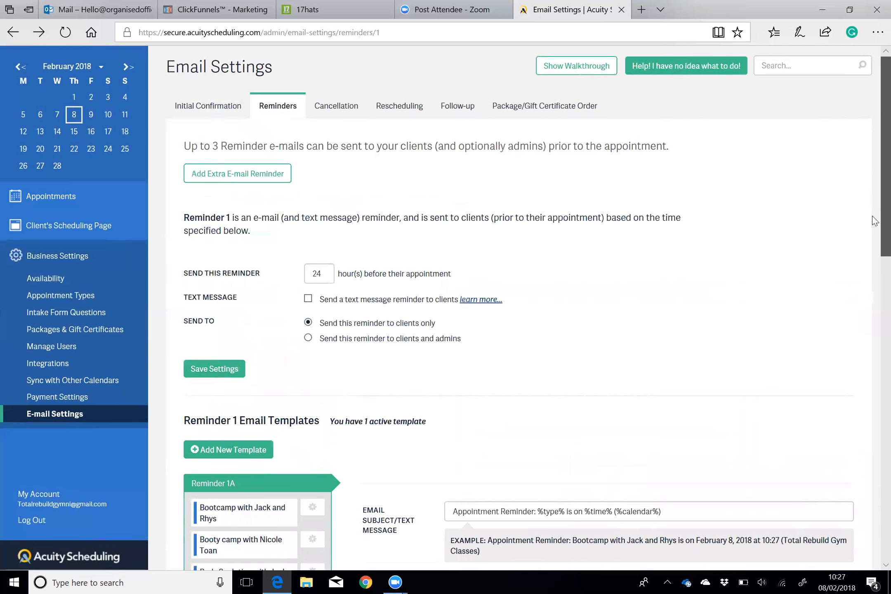
scroll(874, 205, down, 10)
scroll(873, 398, down, 3)
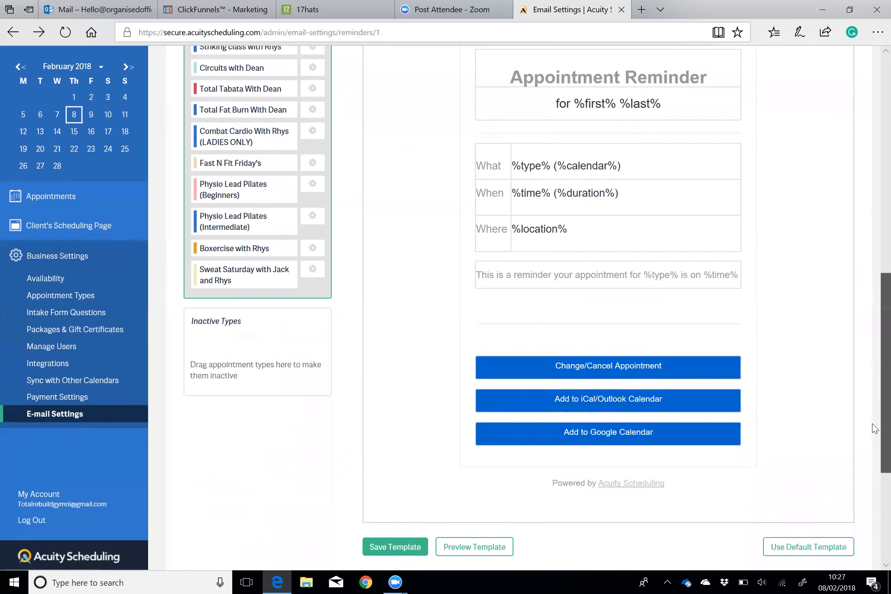
scroll(873, 244, up, 13)
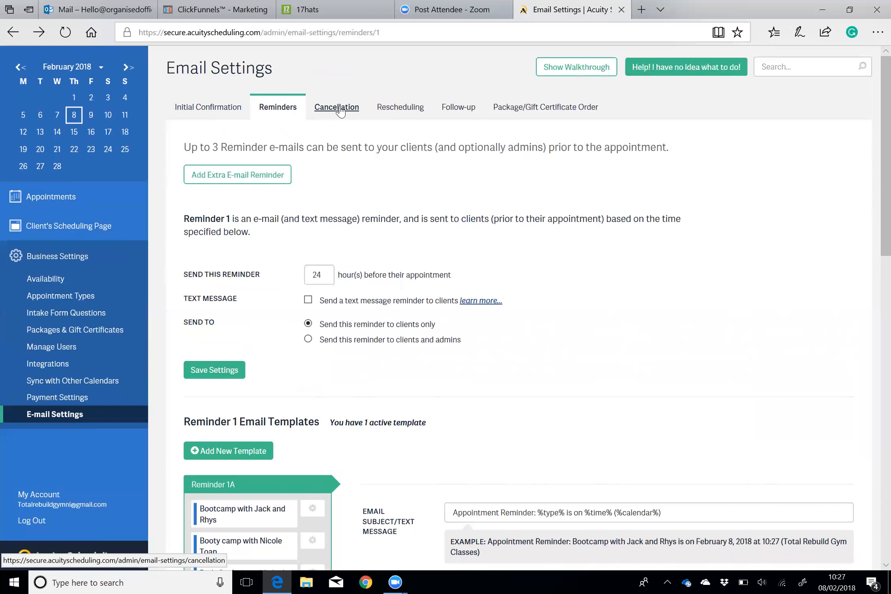
click(468, 111)
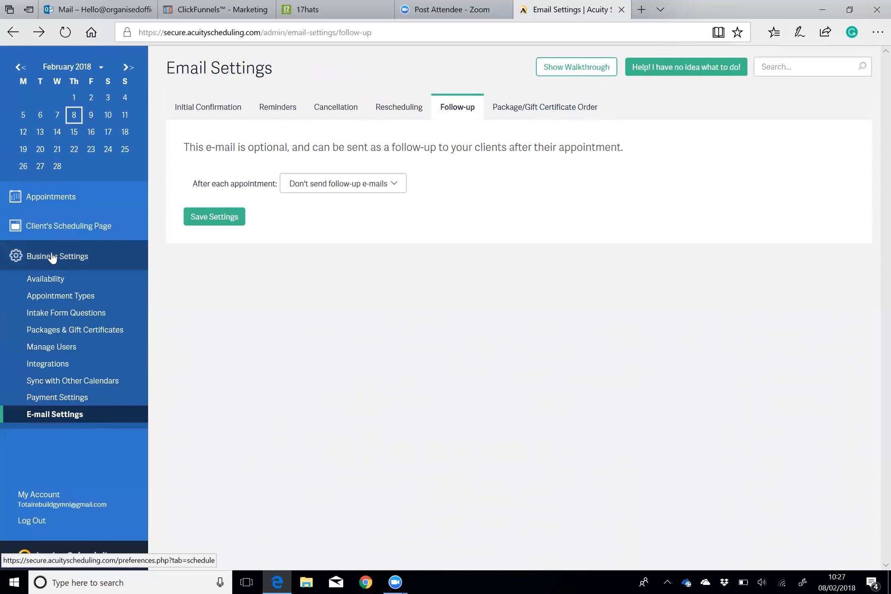
- Try to connect Google Calendar for syncing with the gym's Google account and its password, and return to the Calendar Syncing page
click(51, 390)
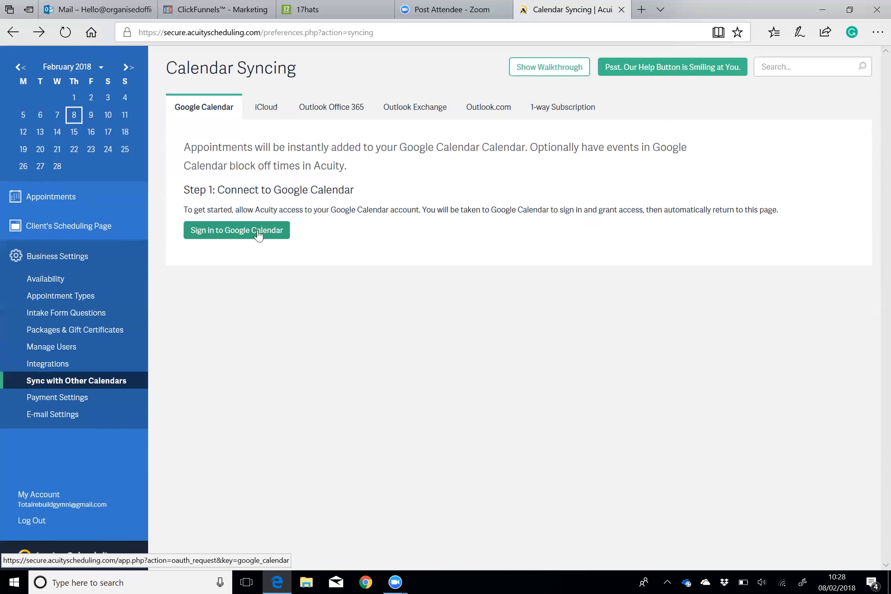
click(233, 234)
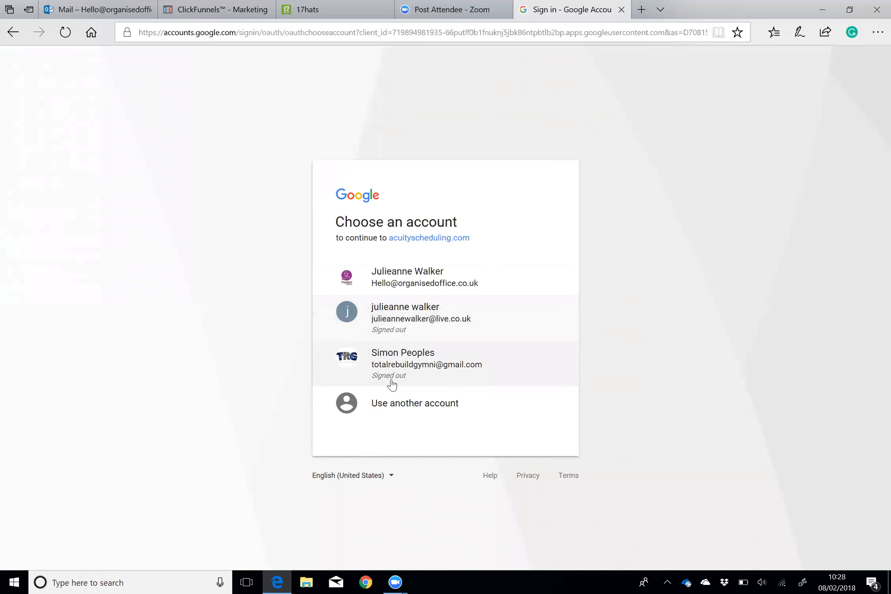
click(396, 368)
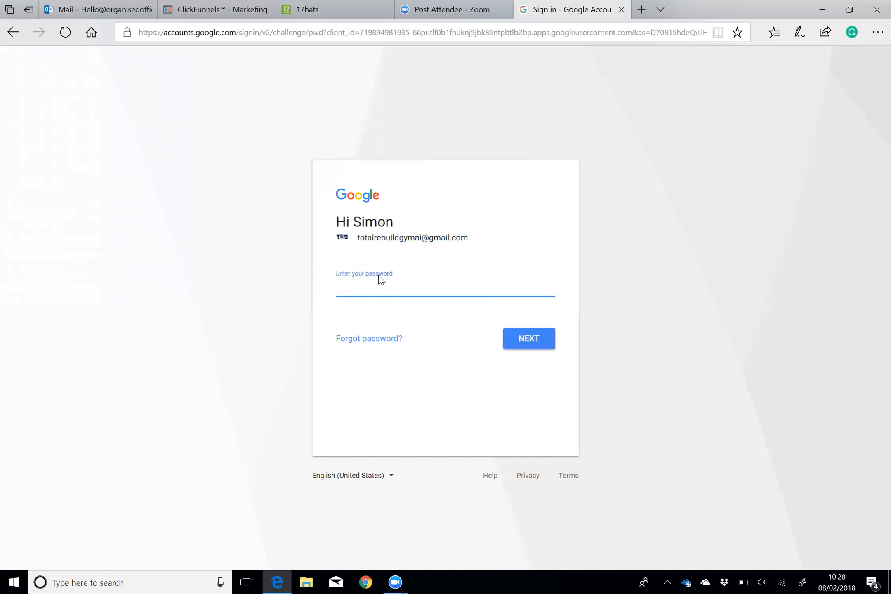
text(•••••••••)
key(Return)
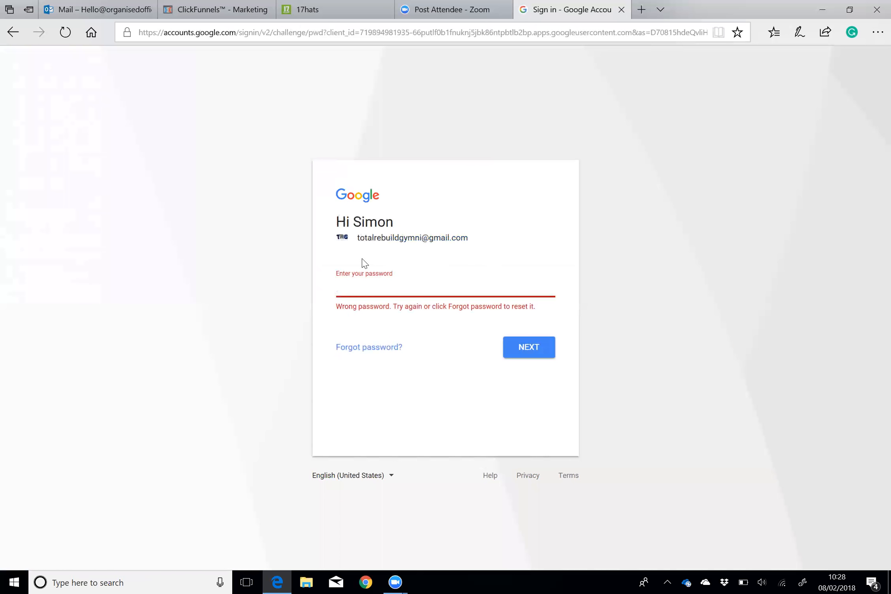
click(18, 36)
click(19, 36)
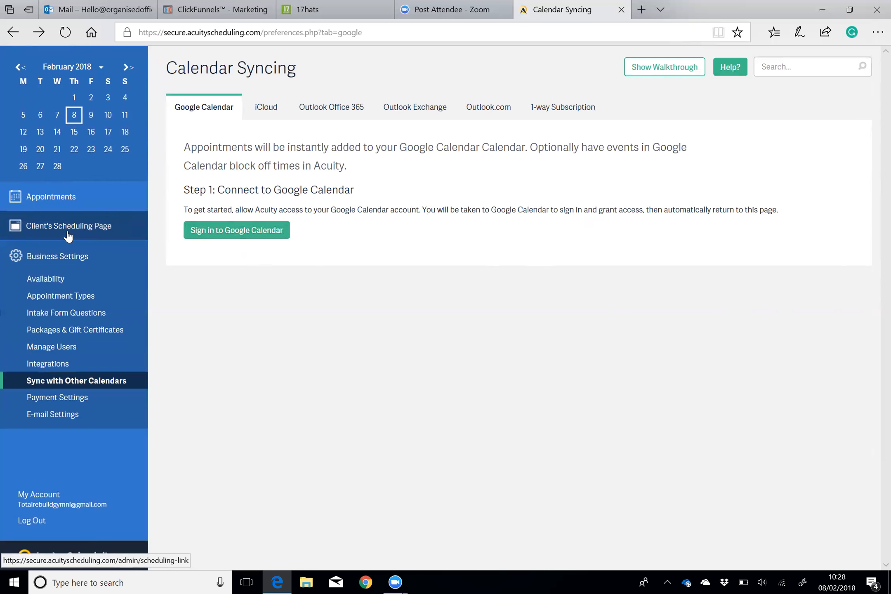
- View the appointment calendar and show the direct scheduling link for the Booty camp class from the client's scheduling page
click(75, 210)
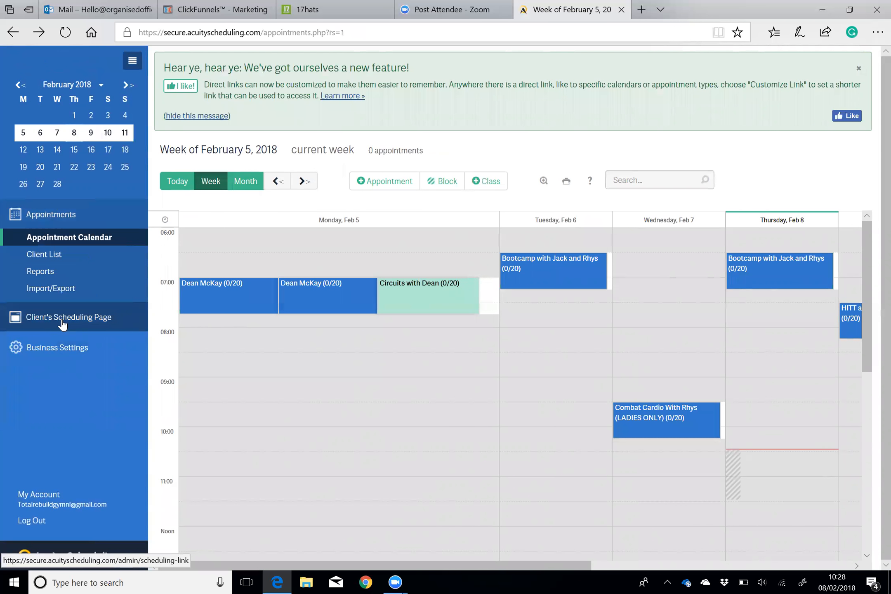
click(35, 326)
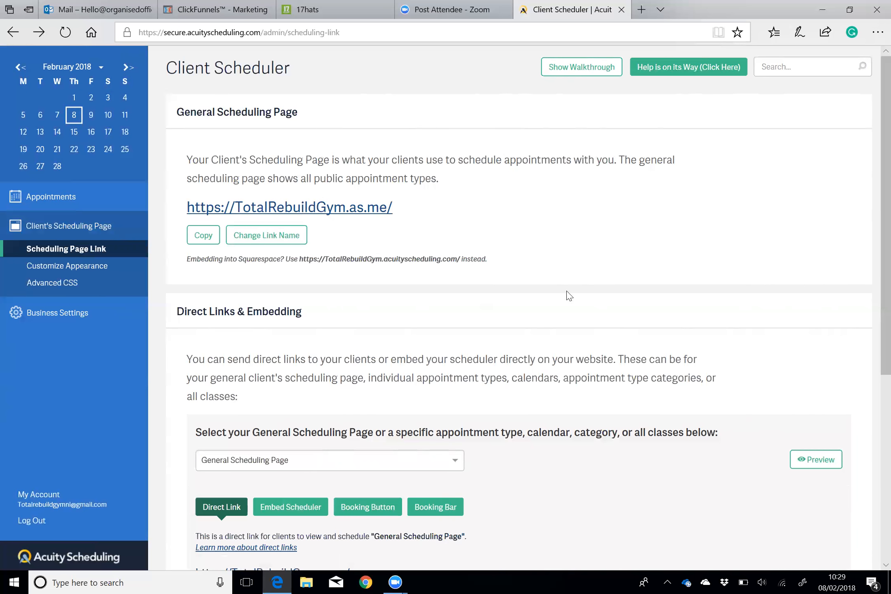
scroll(872, 268, down, 5)
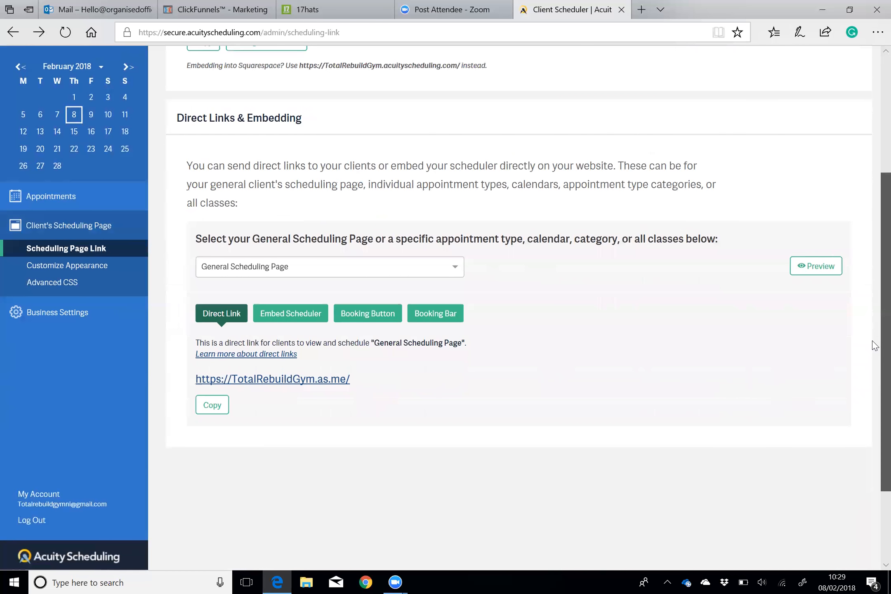
click(441, 254)
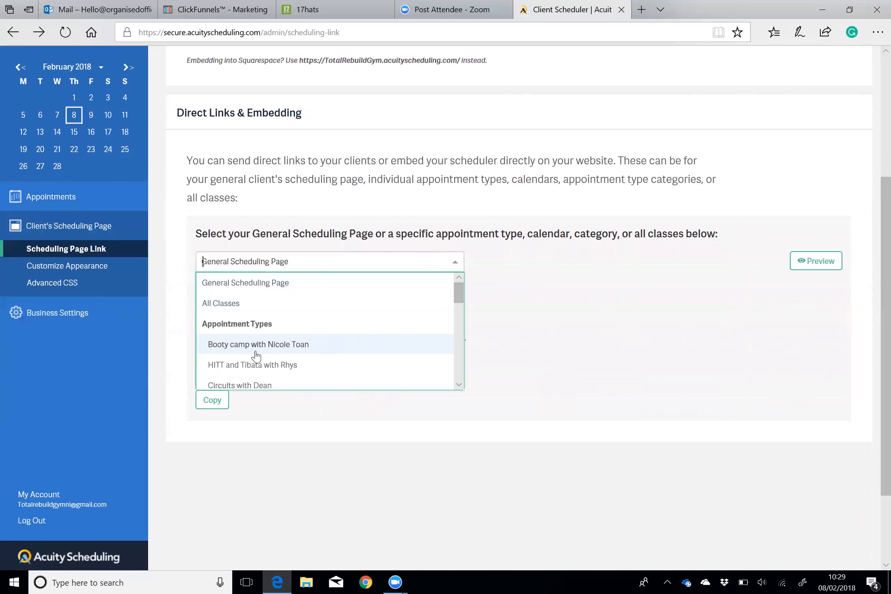
click(295, 351)
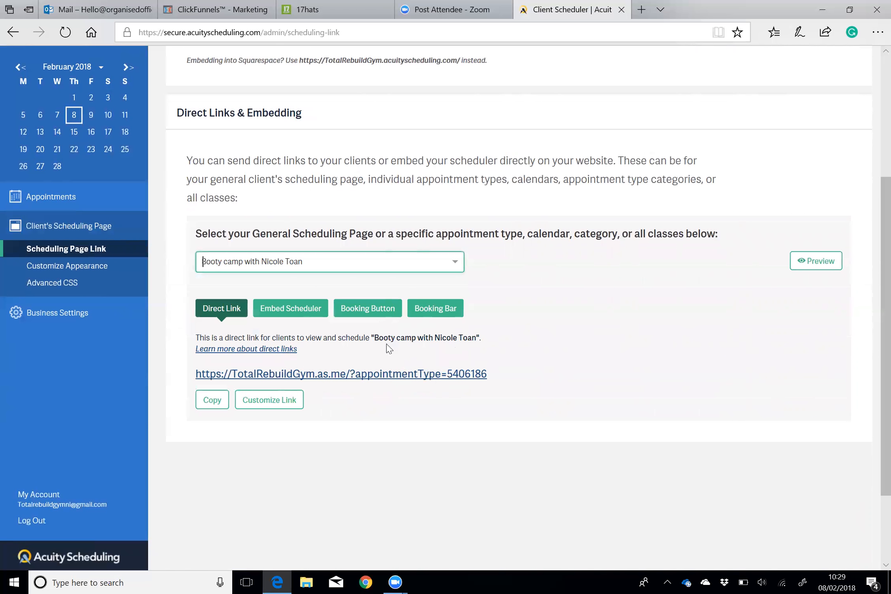
- Switch the scheduling link selection to All Classes and view its direct link and Embed Scheduler code
click(454, 261)
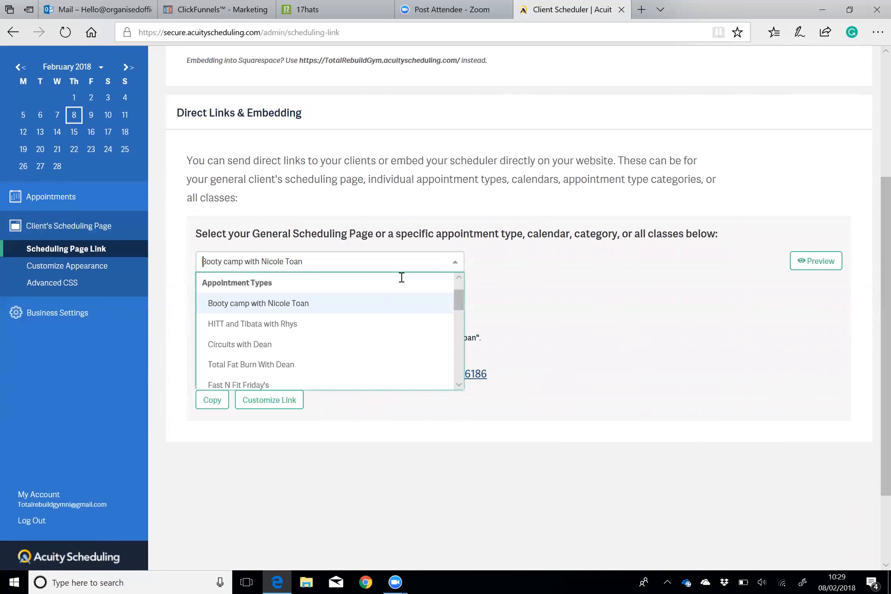
click(458, 276)
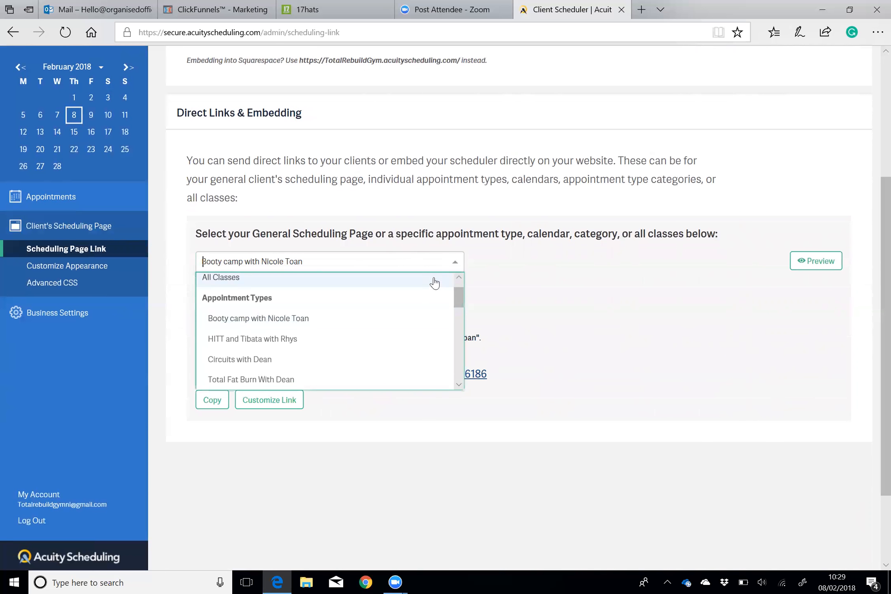
click(434, 278)
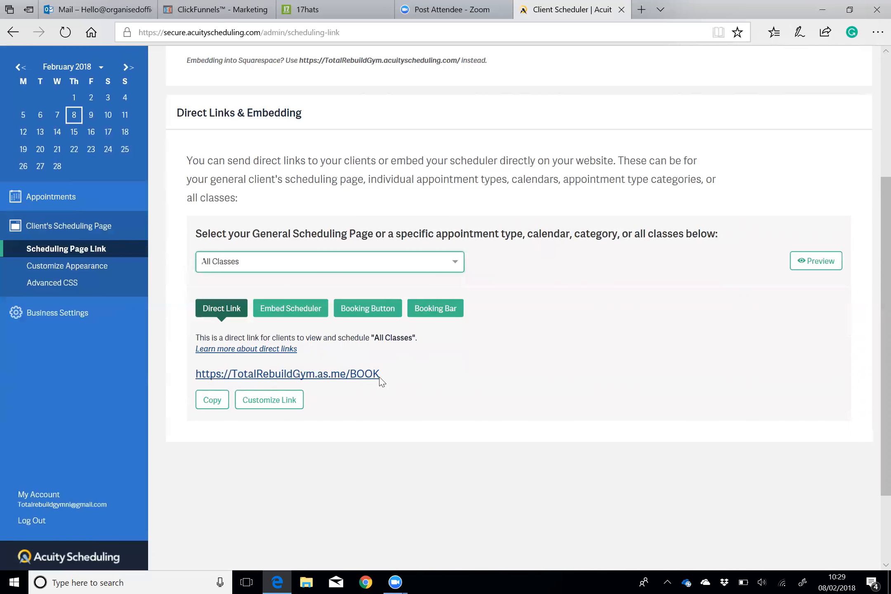
click(301, 310)
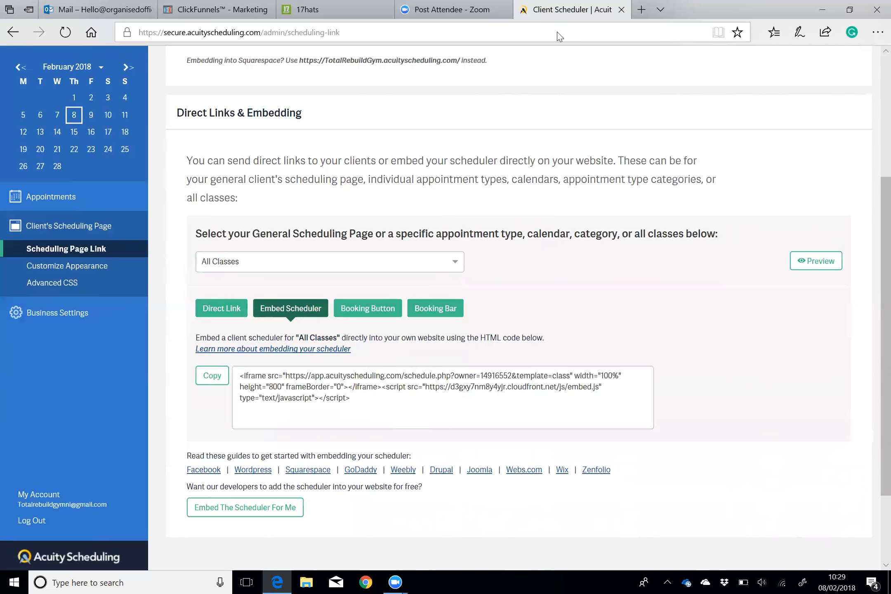
- View the embedded scheduler on the Book Class page of the gym's website in a new tab and return to the Client Scheduler
click(642, 9)
text(tot)
key(Return)
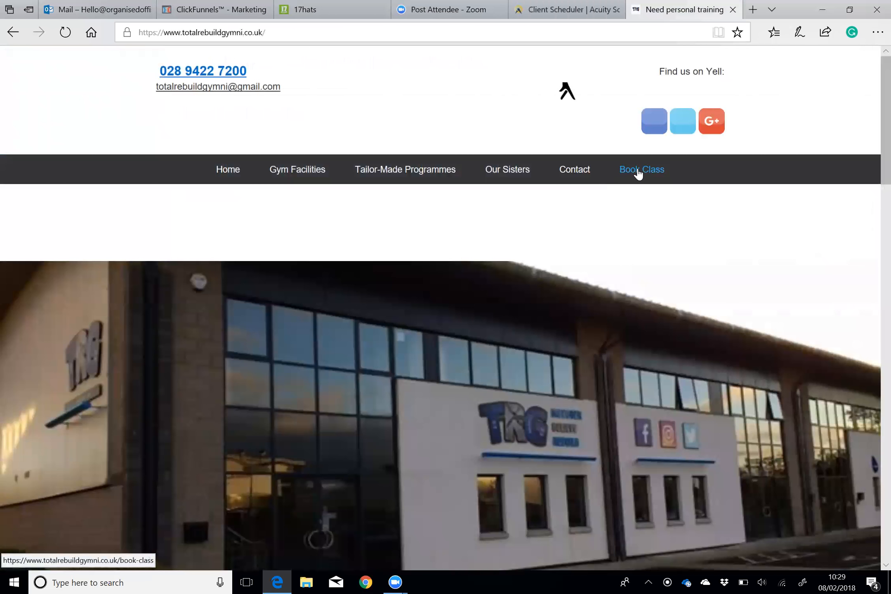
click(638, 173)
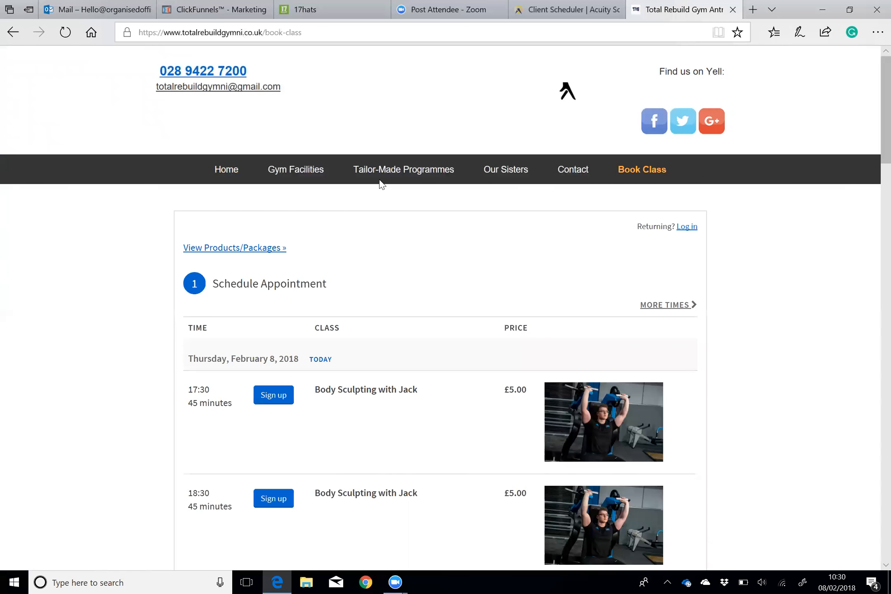
key(ctrl+shift+Tab)
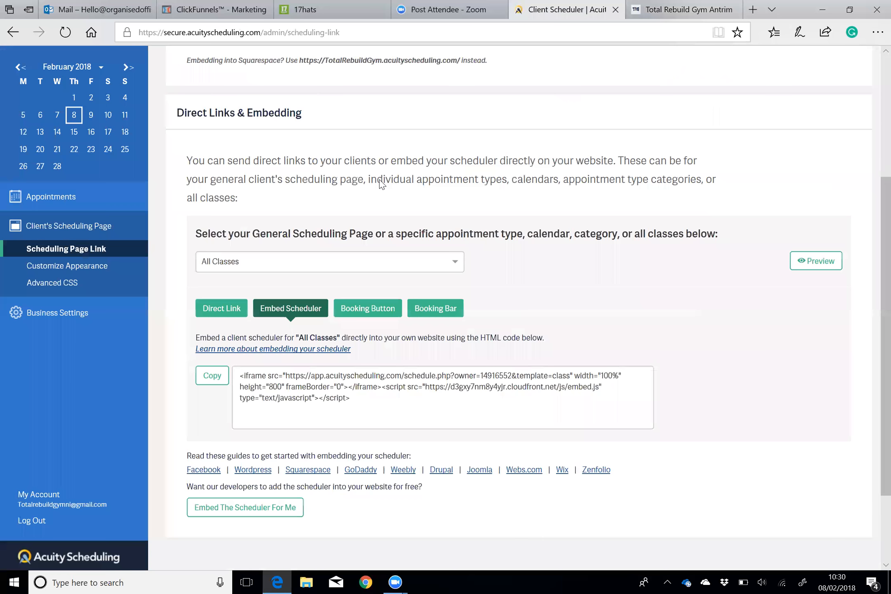
- Review the Booking Button and Booking Bar codes for All Classes and return to its direct link
click(377, 310)
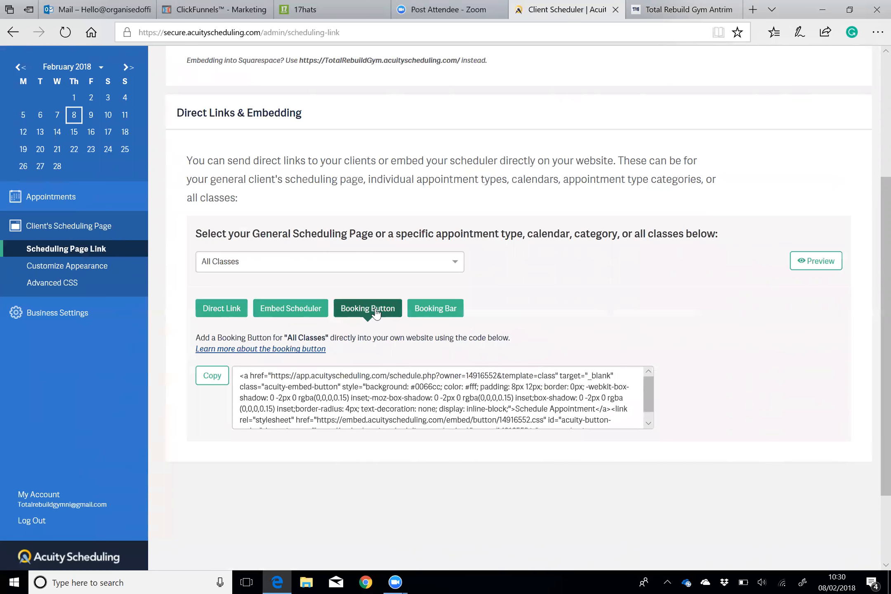
click(423, 312)
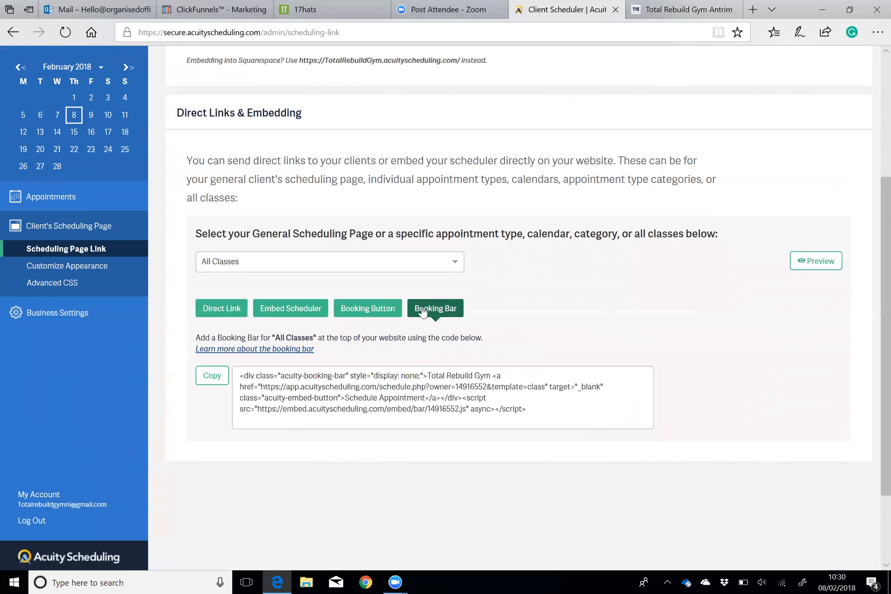
click(230, 312)
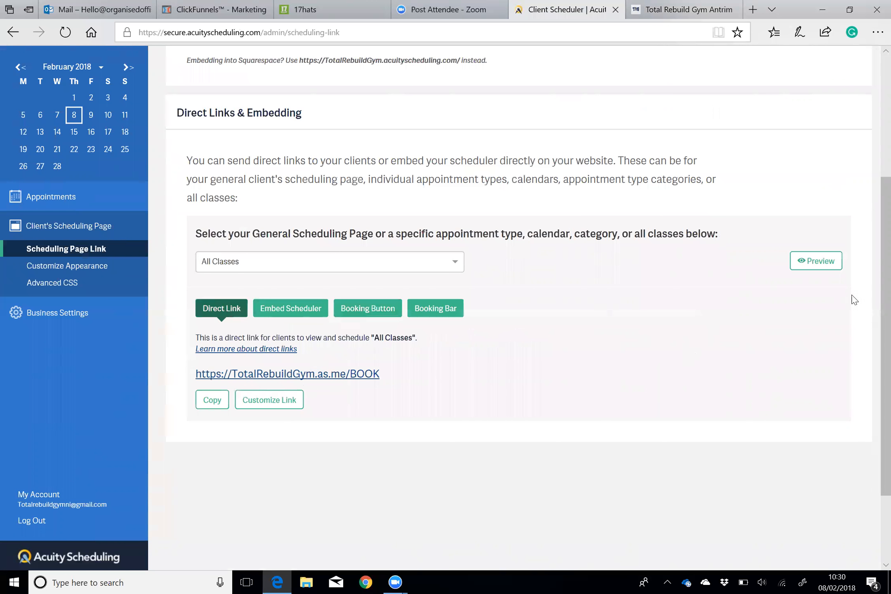
drag(881, 318, 862, 326)
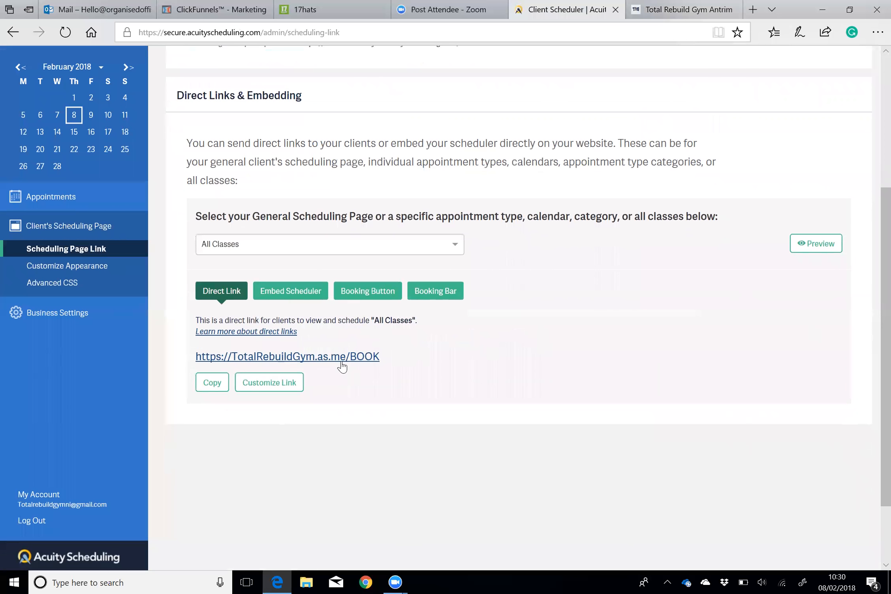